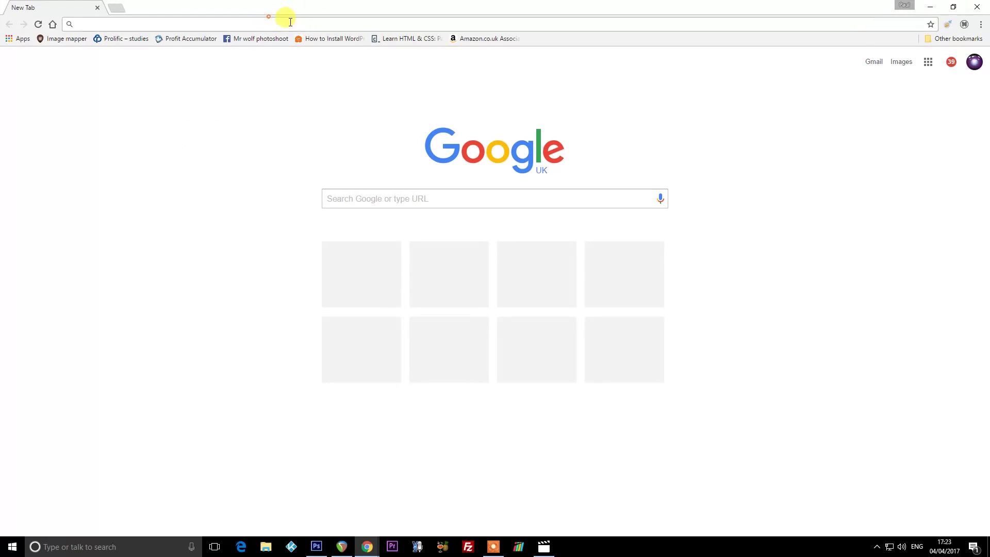
right_click(256, 23)
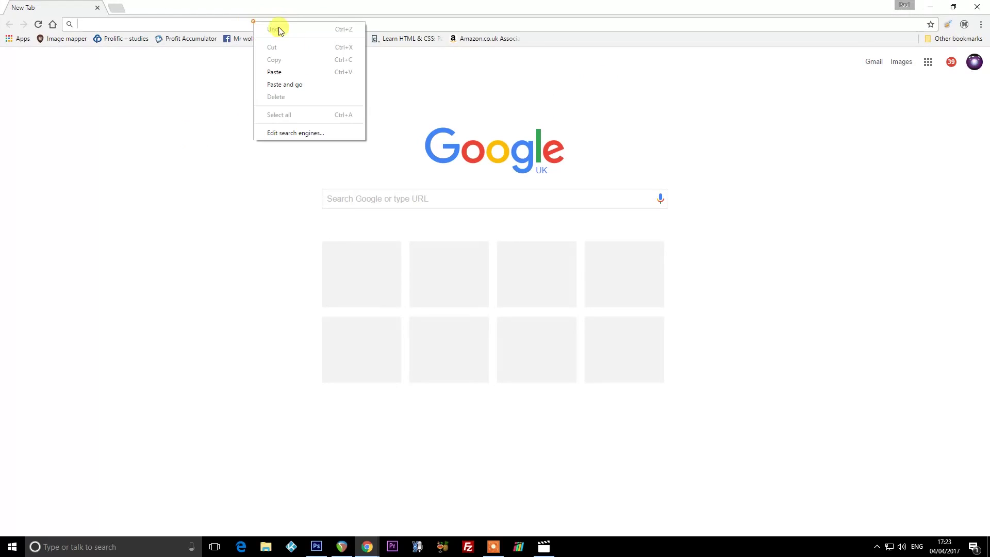
left_click(289, 80)
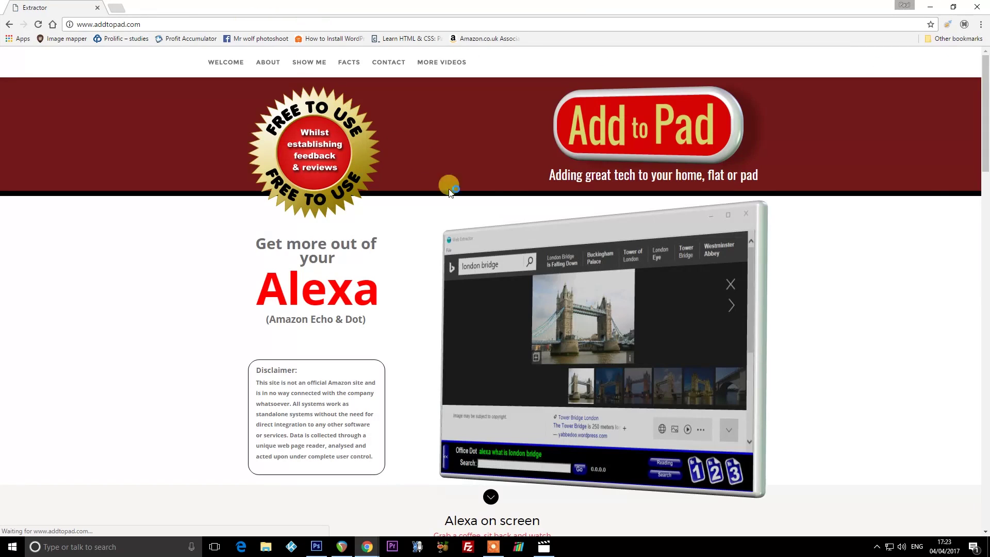
scroll(859, 258, "down", 2)
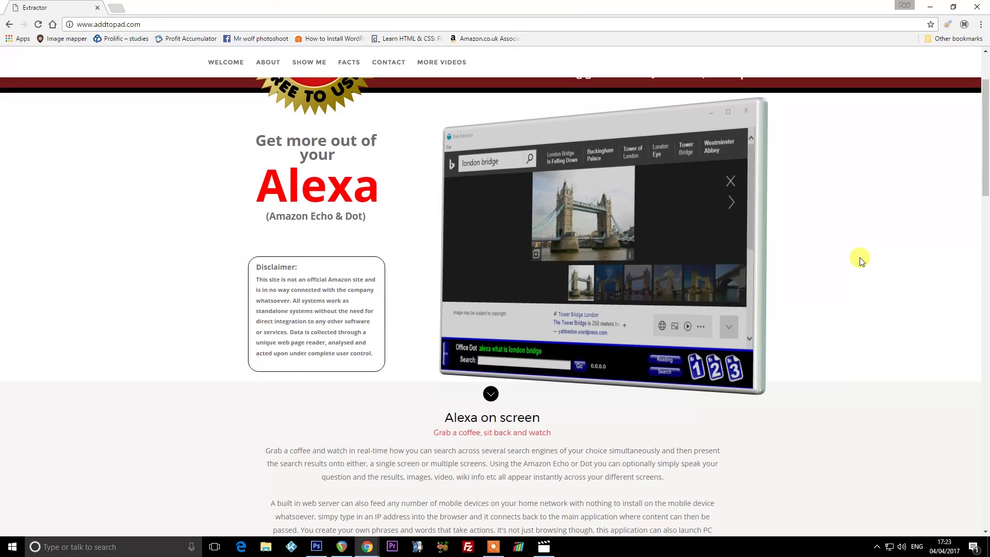
scroll(851, 260, "down", 6)
scroll(849, 261, "down", 7)
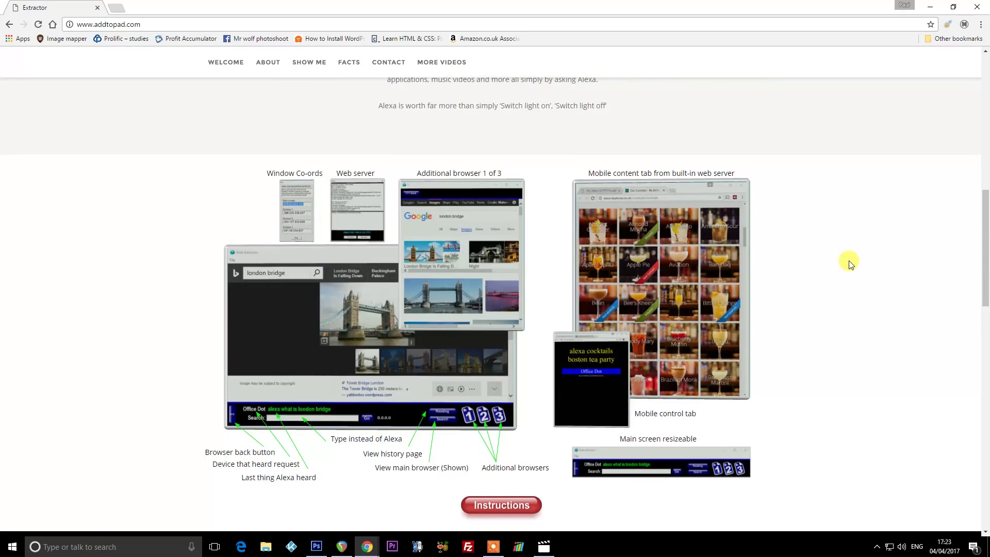
scroll(849, 260, "down", 12)
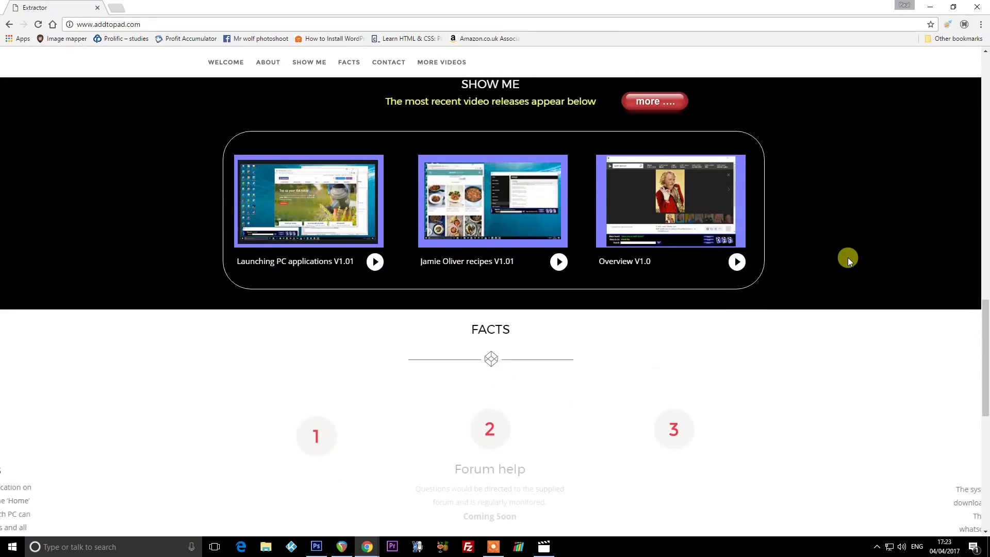
scroll(849, 258, "down", 2)
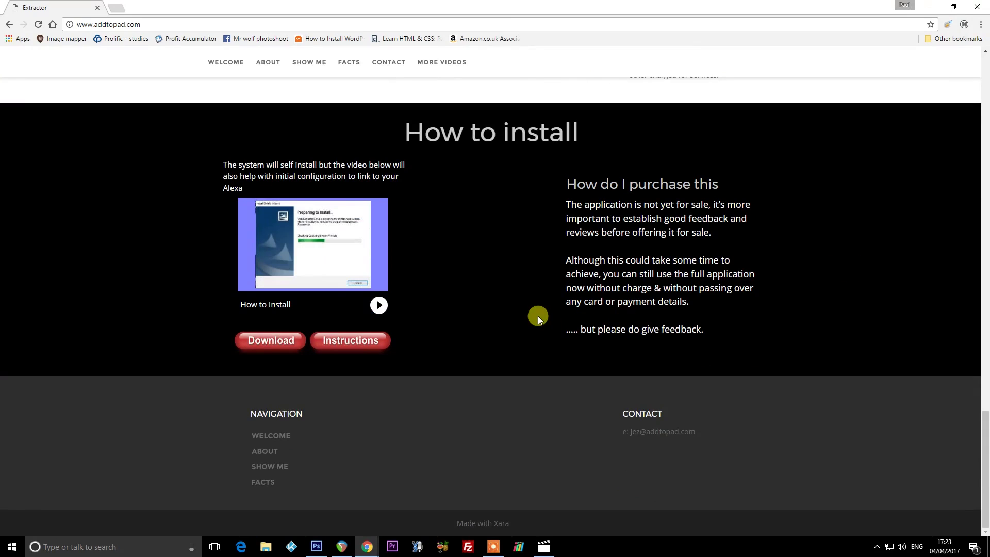
left_click(272, 342)
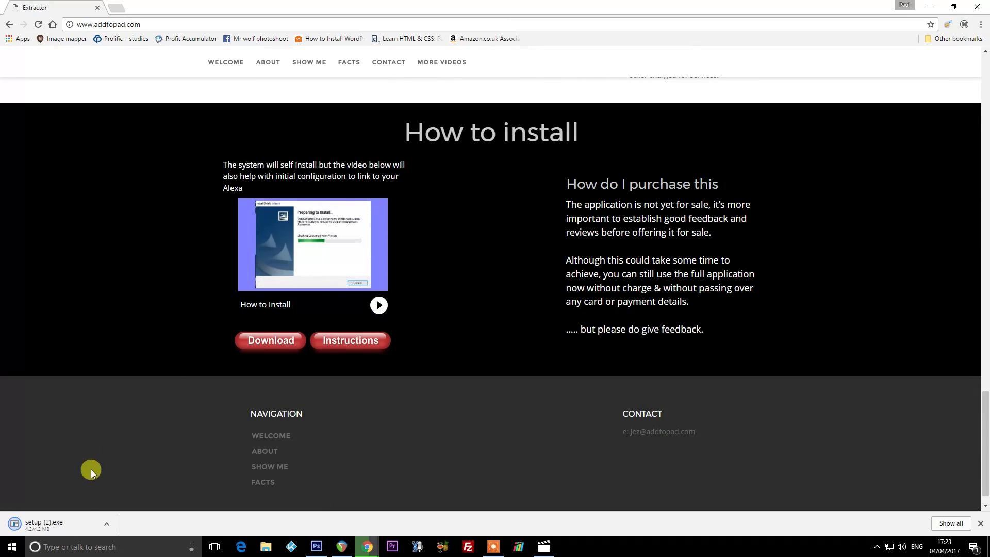
Run the downloaded setup and install Web-Extractor to C:\AddToPad\WebExtractor\ with the Typical setup type, accepting the license agreement
left_click(73, 532)
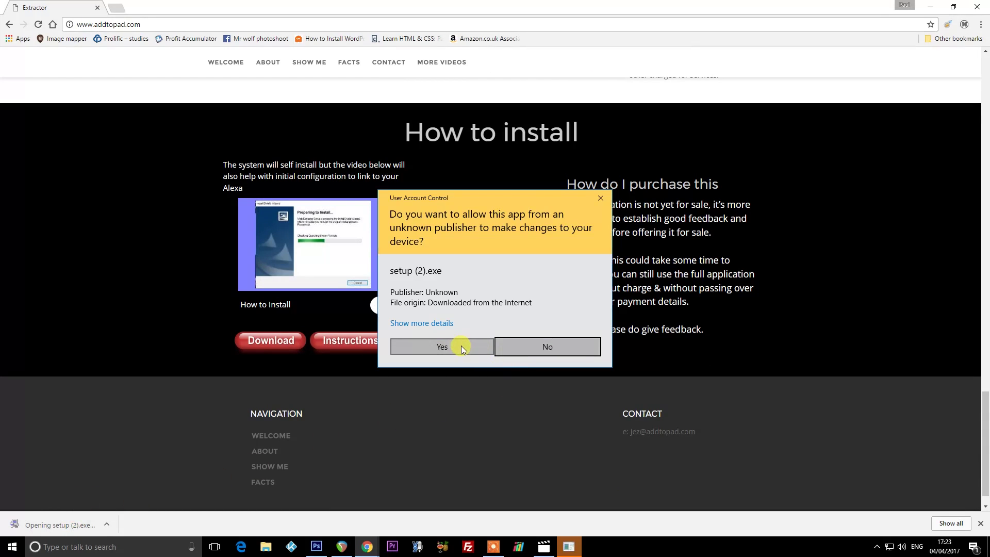
left_click(467, 350)
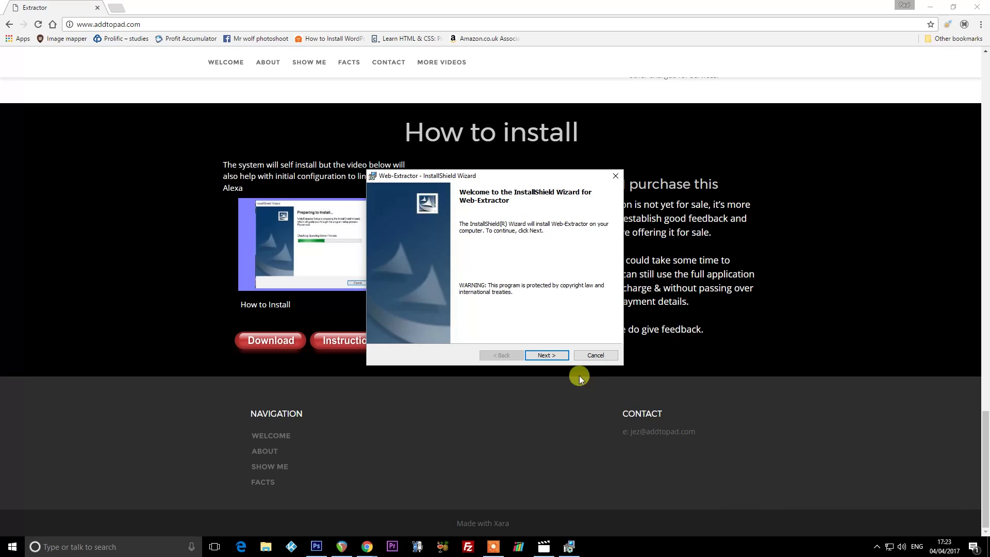
left_click(548, 355)
left_click(374, 318)
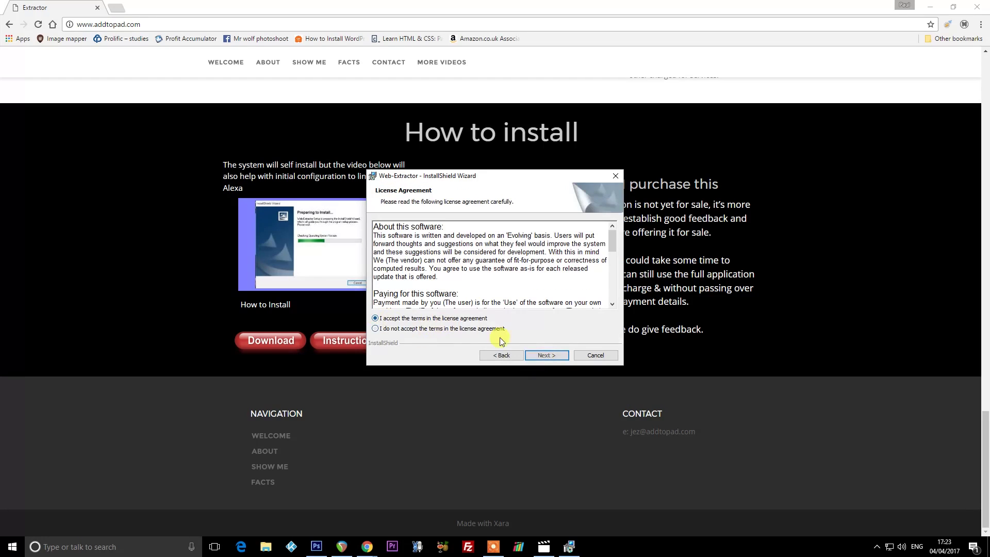
left_click(546, 355)
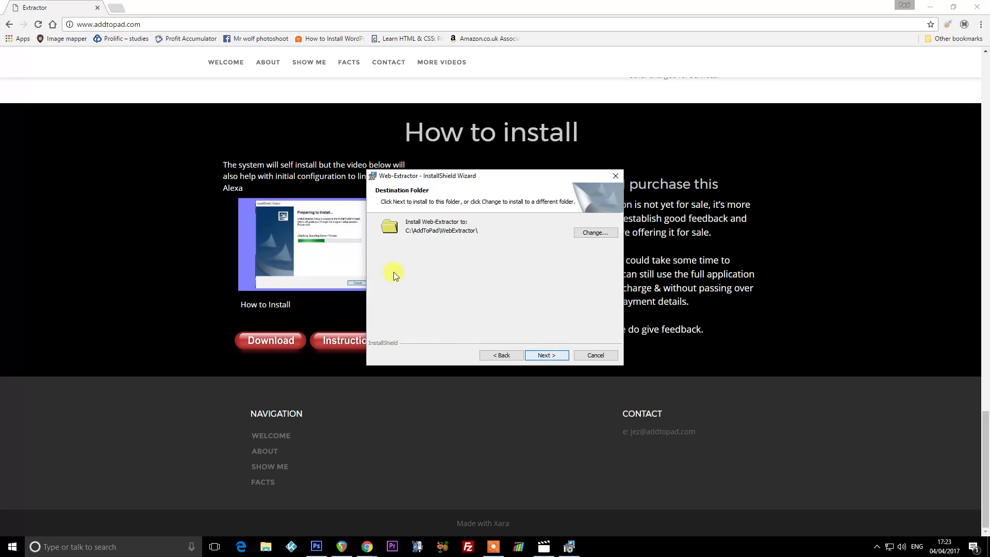
left_click(547, 355)
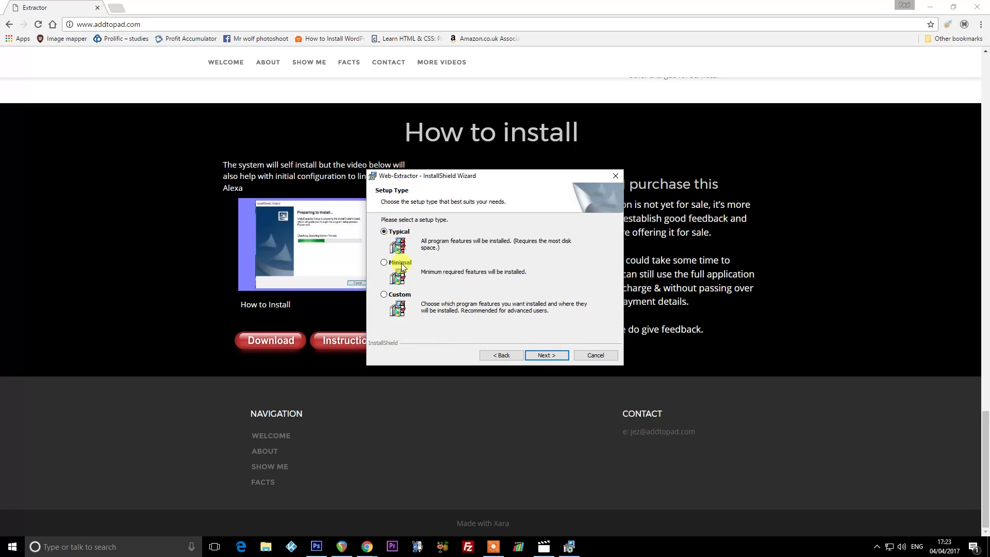
left_click(546, 355)
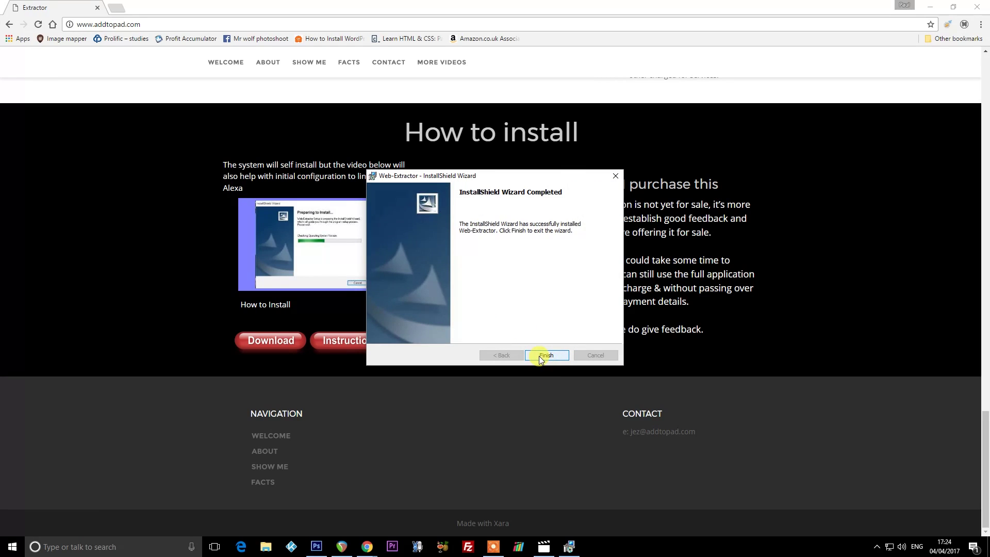
left_click(541, 357)
Switch to File Explorer and browse to the C:\AddToPad\WebExtractor installation folder
left_click(137, 545)
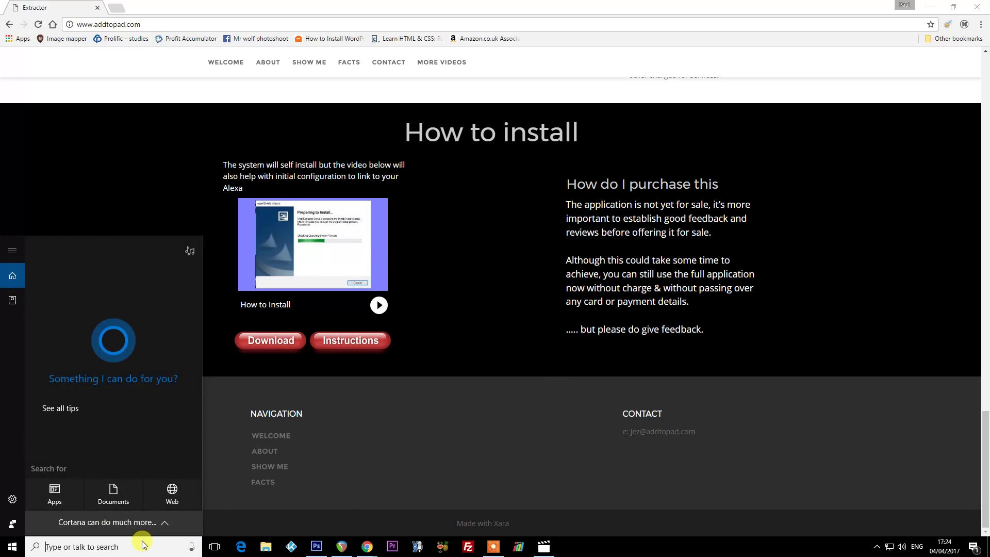
left_click(265, 547)
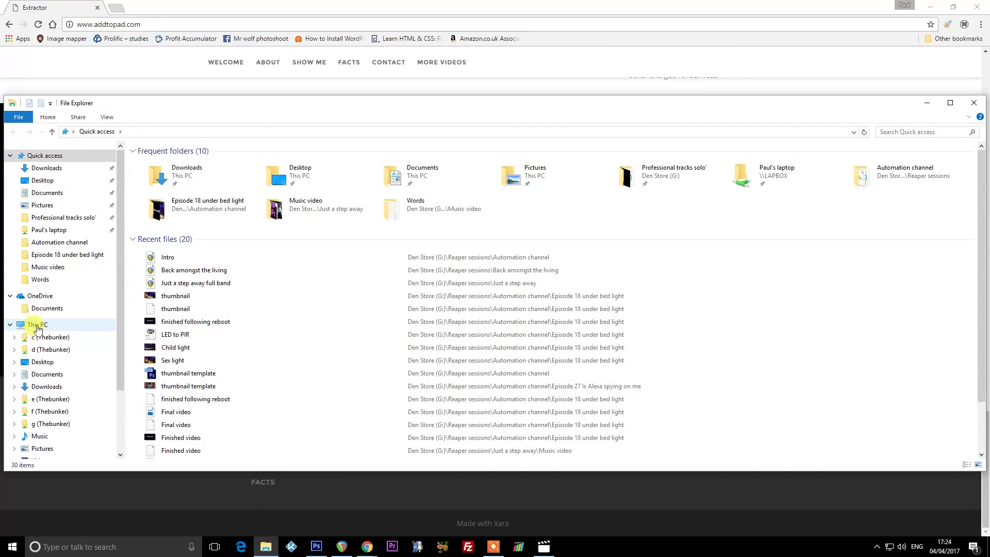
left_click(37, 327)
left_click(218, 216)
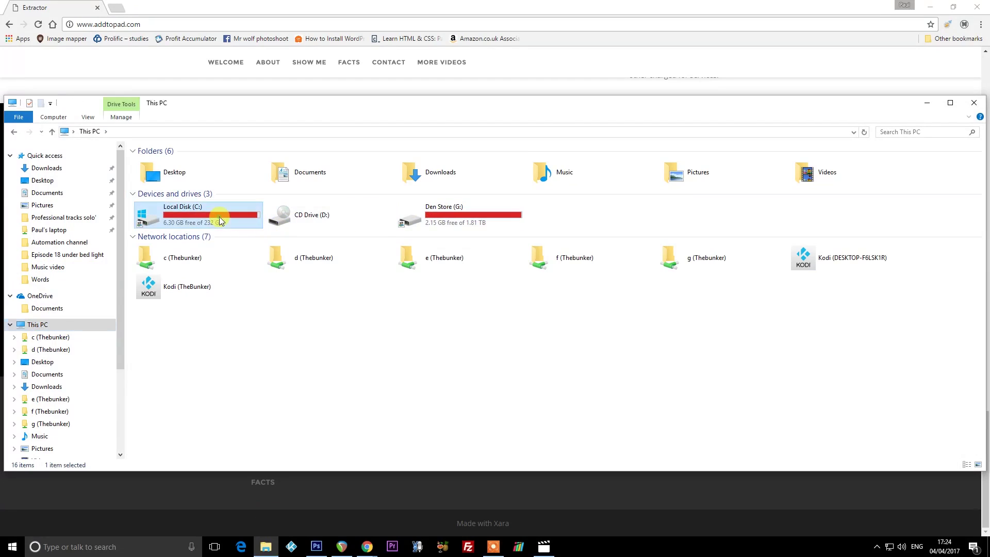
double_click(219, 217)
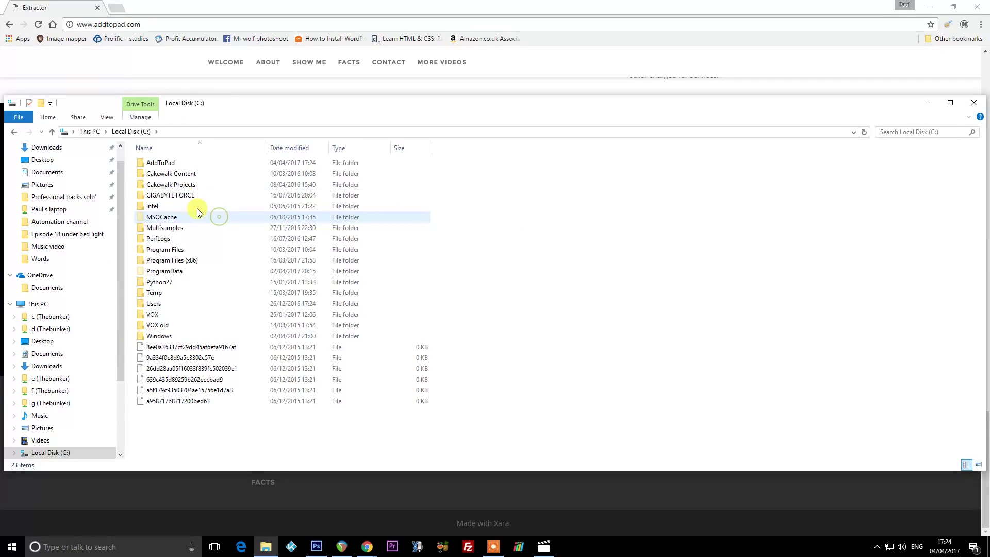
double_click(155, 164)
double_click(152, 164)
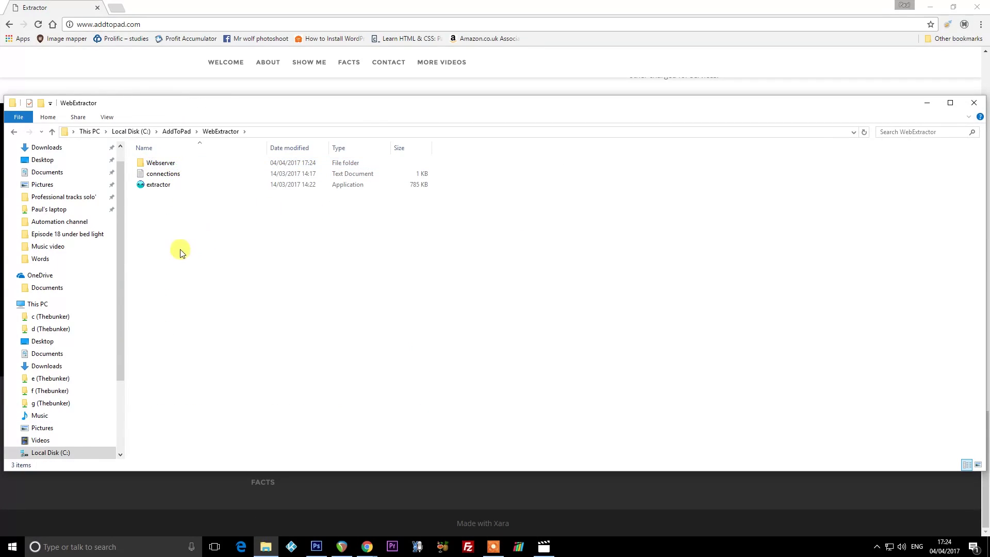
Minimise the other windows and open the connections text file from the WebExtractor folder
left_click(156, 186)
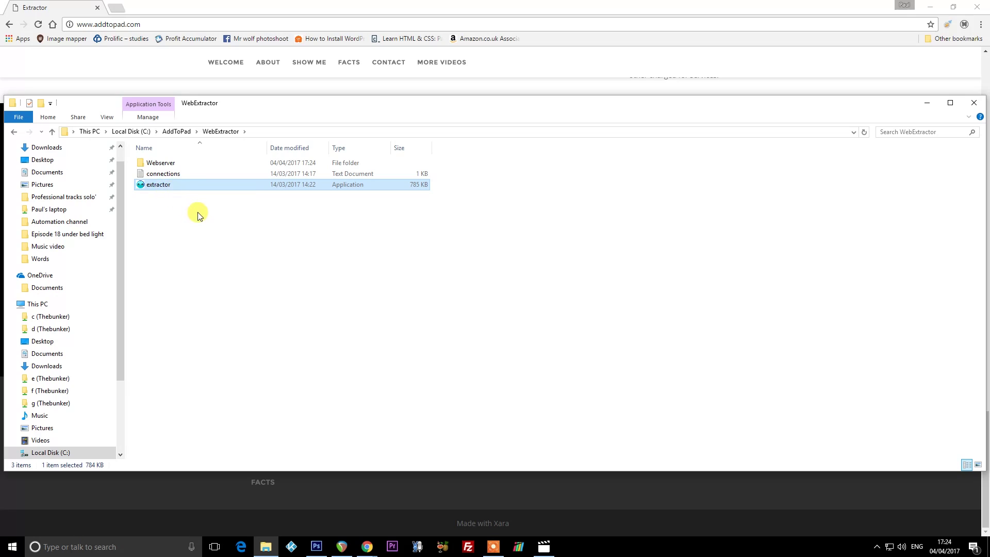
key("super+Home")
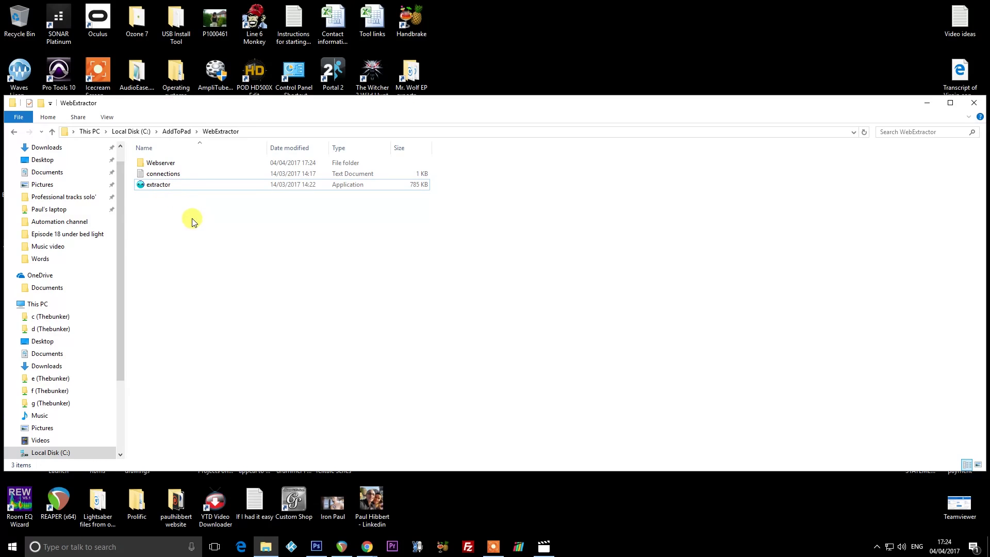
double_click(173, 176)
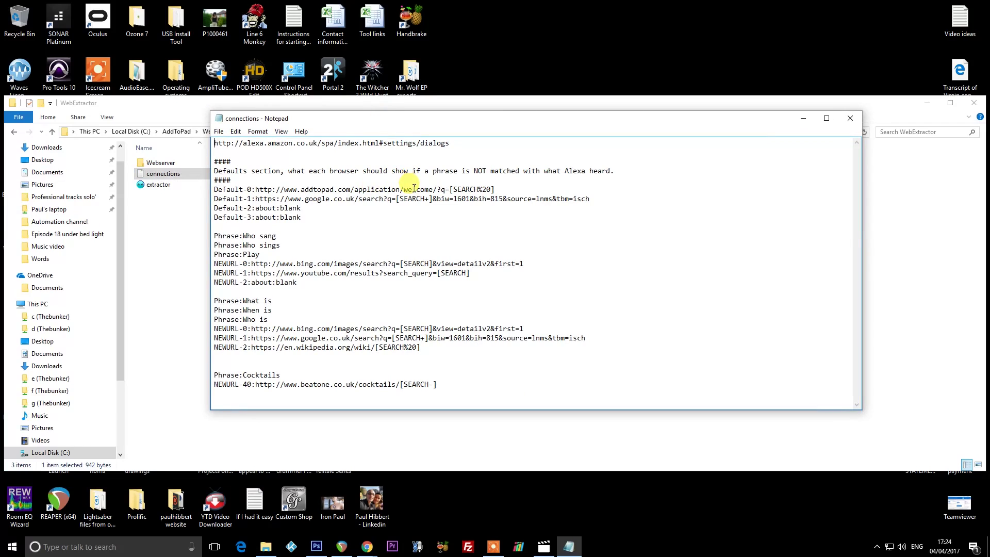
left_click_drag(460, 143, 155, 135)
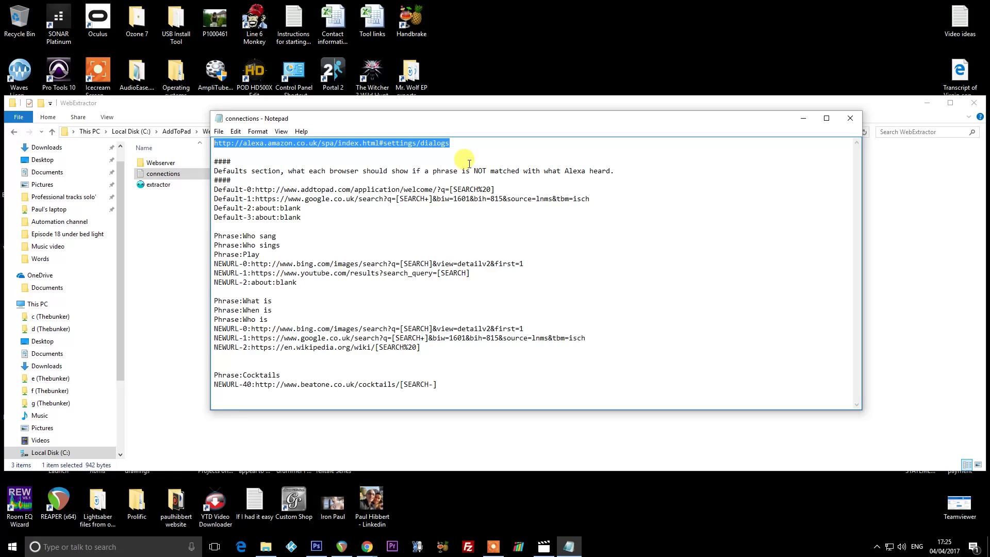
left_click_drag(309, 143, 318, 143)
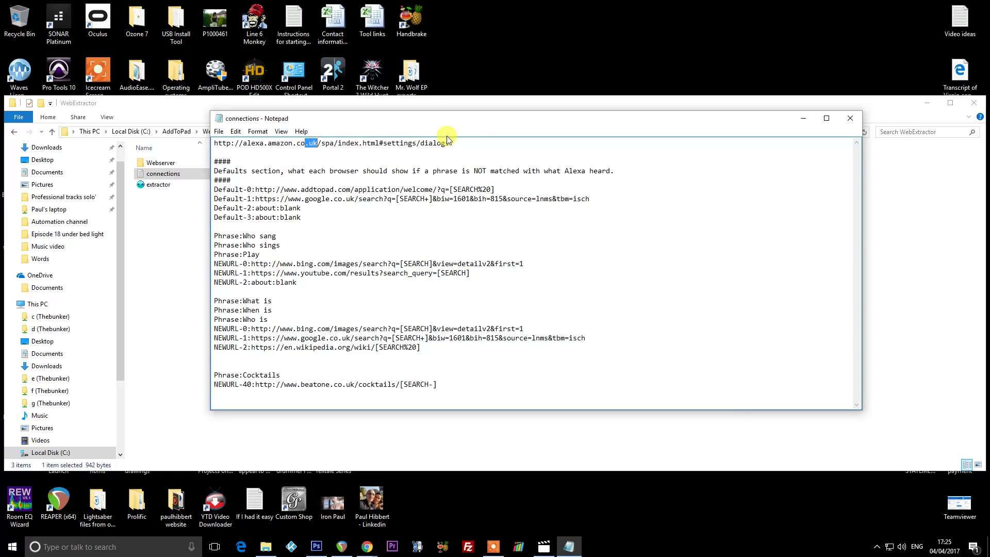
left_click_drag(450, 143, 209, 140)
key("super+c")
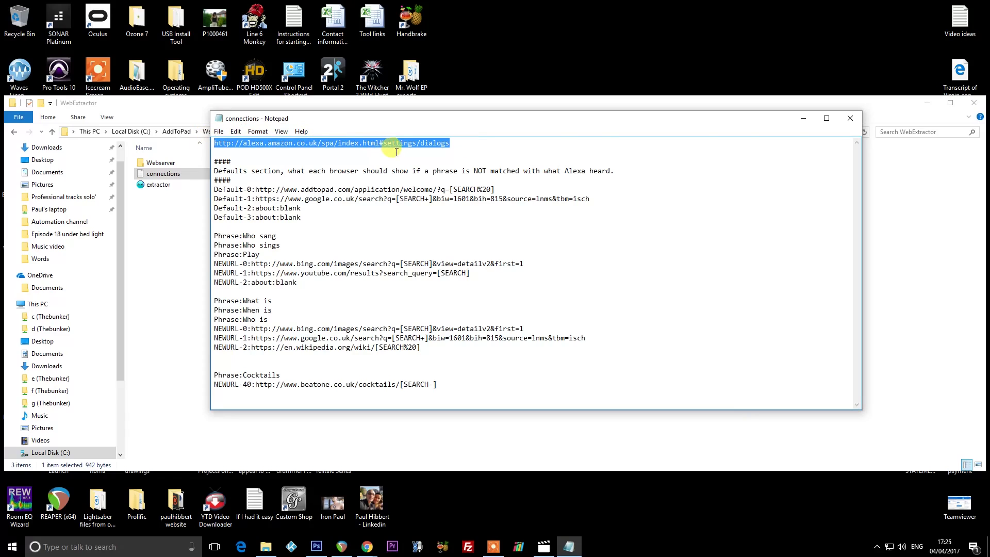
left_click(852, 120)
left_click(317, 265)
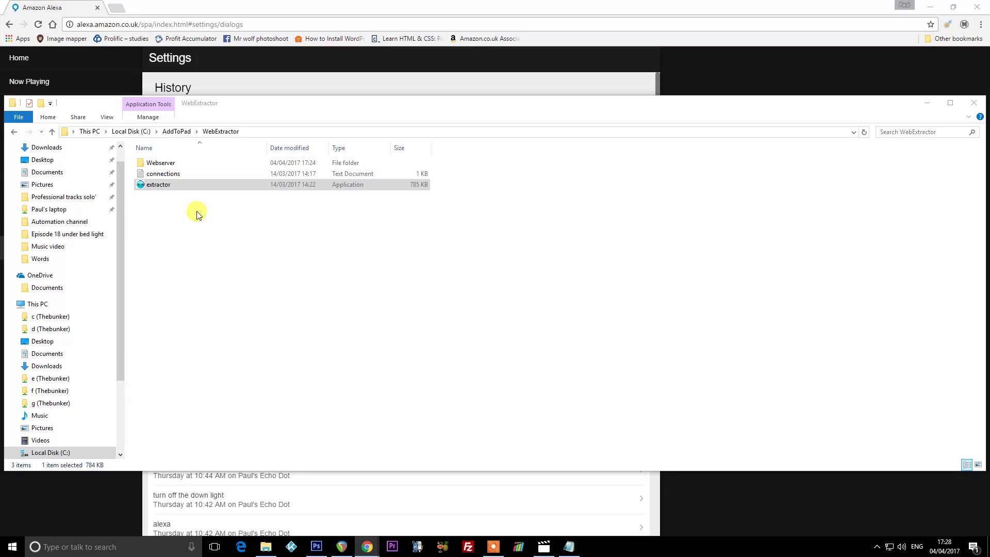
Launch the extractor application and register a new account with the first name, e-mail and a confirmed password
left_click(163, 189)
double_click(160, 187)
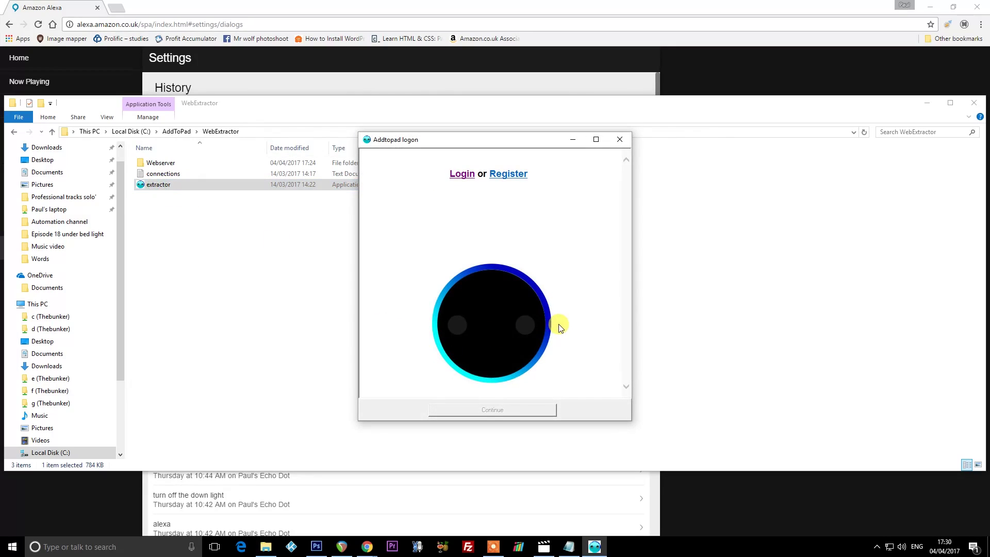
left_click(506, 175)
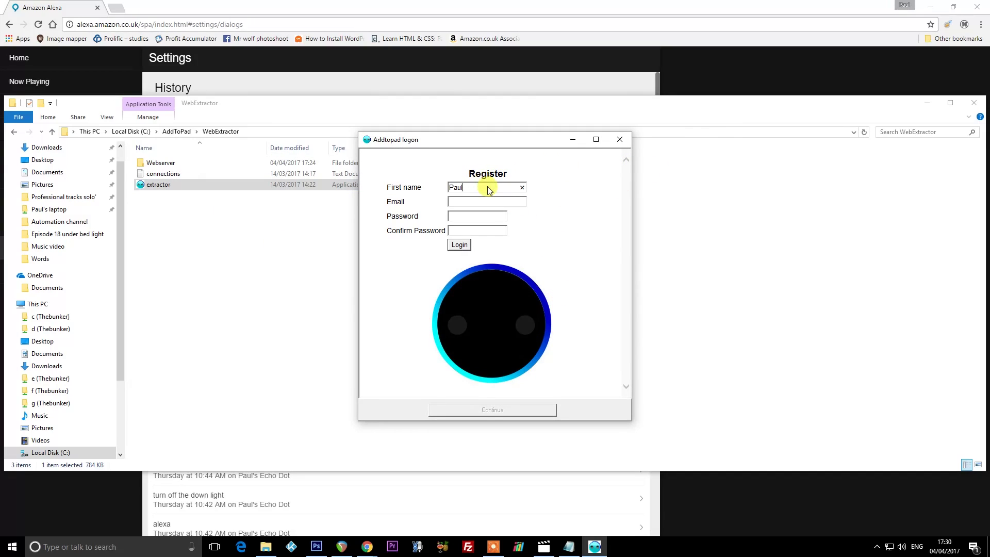
left_click(459, 245)
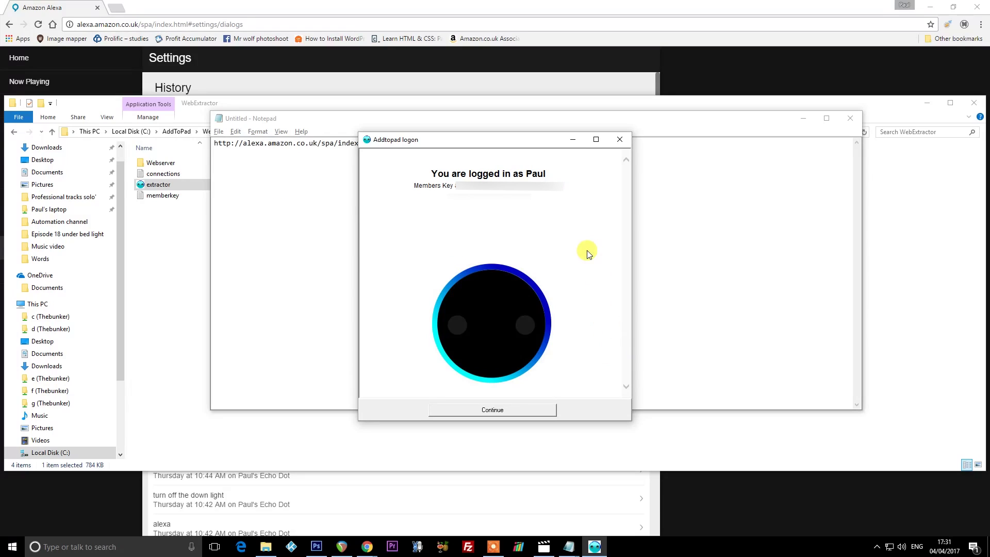
Try to copy the members key from the logon window and paste it over the URL in the untitled Notepad document
left_click(517, 179)
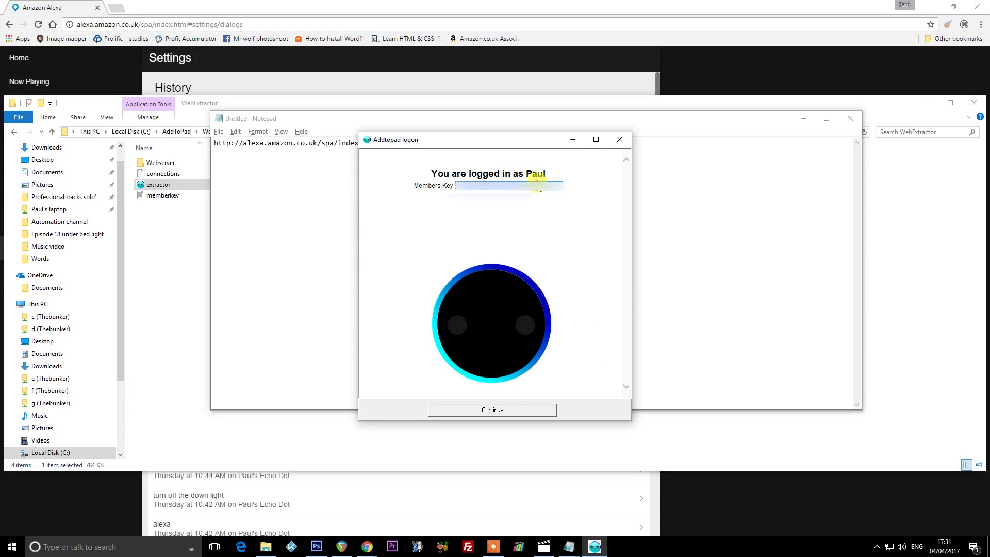
right_click(537, 183)
left_click(569, 201)
left_click(345, 226)
left_click_drag(510, 161, 348, 135)
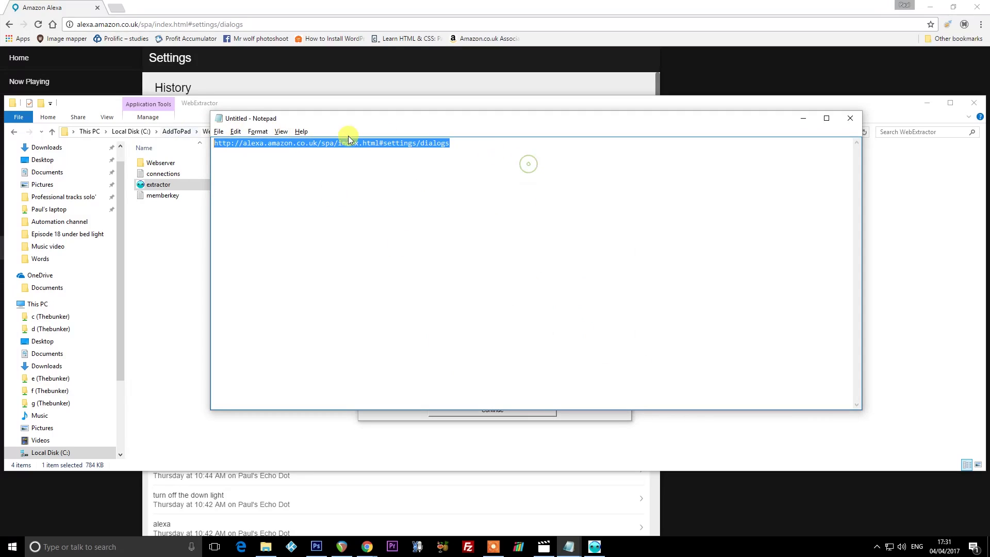
right_click(351, 137)
left_click(387, 185)
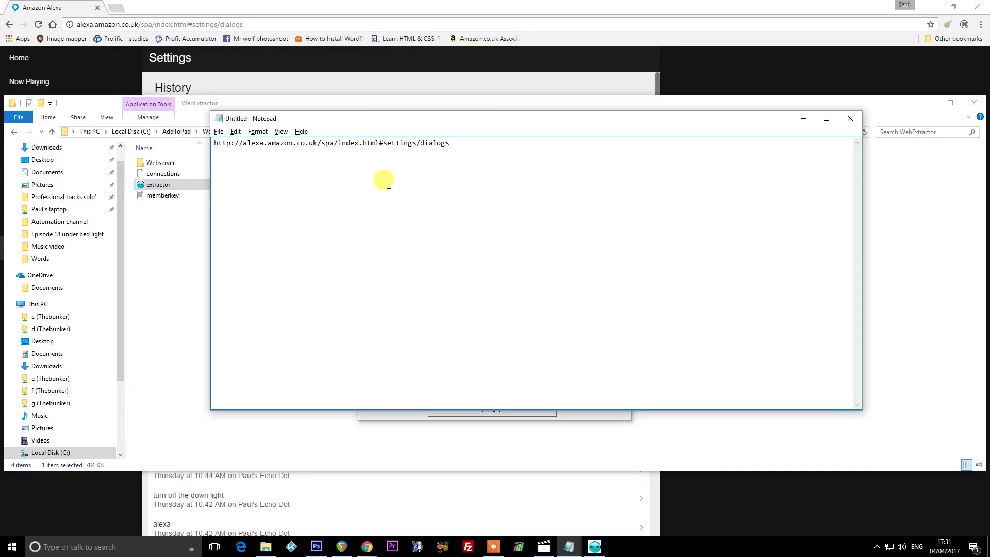
left_click(581, 420)
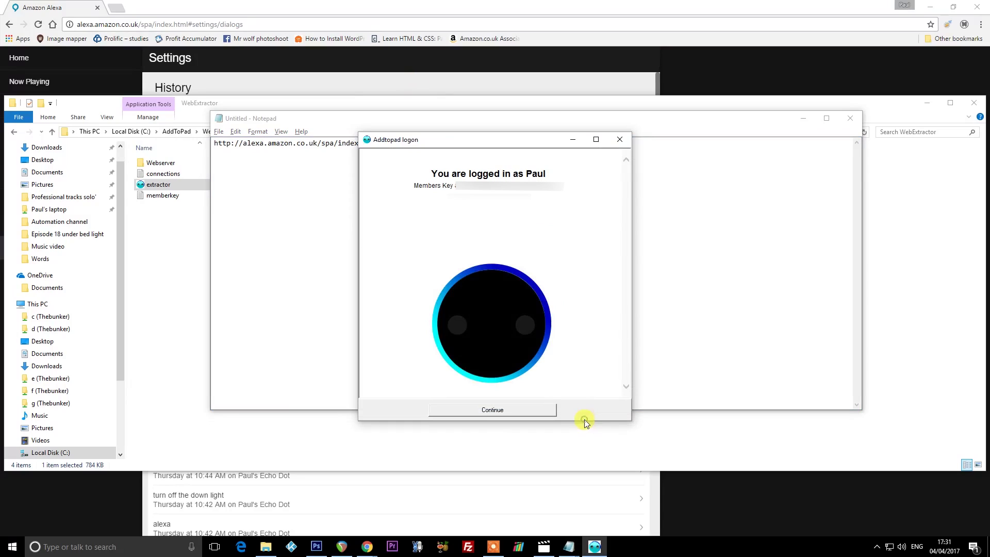
Continue from the logon window into Web Extractor and try to sign in to Amazon Alexa with the account e-mail and password
left_click(490, 412)
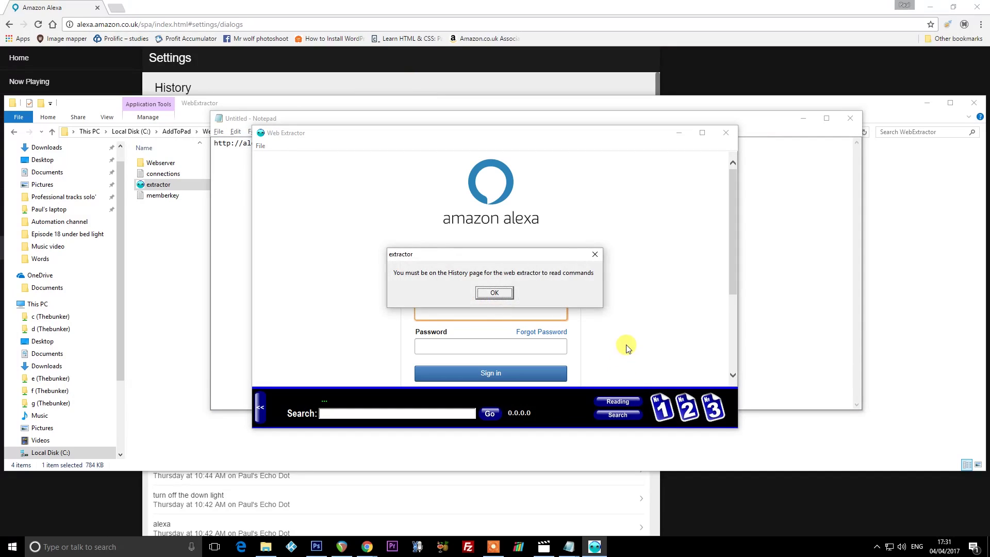
left_click(503, 292)
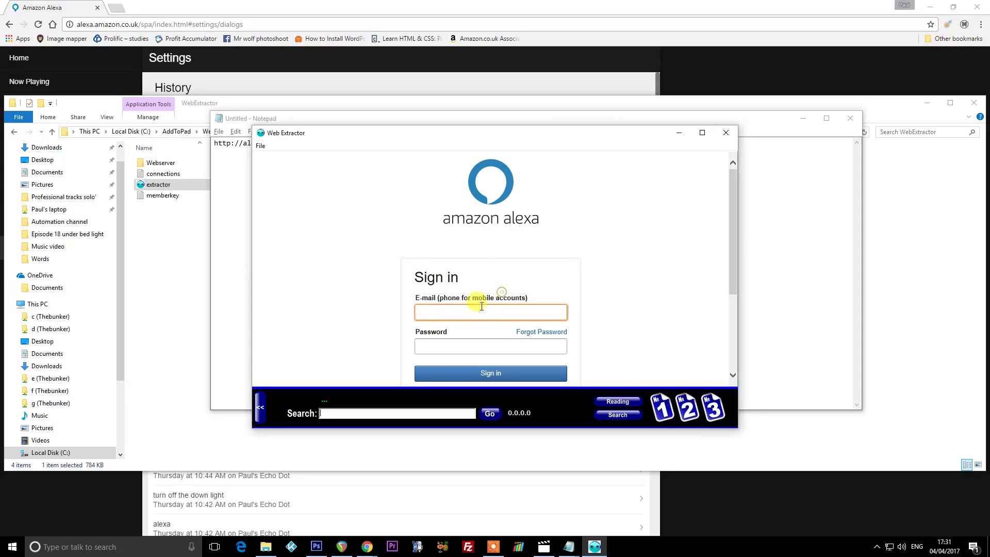
left_click(461, 309)
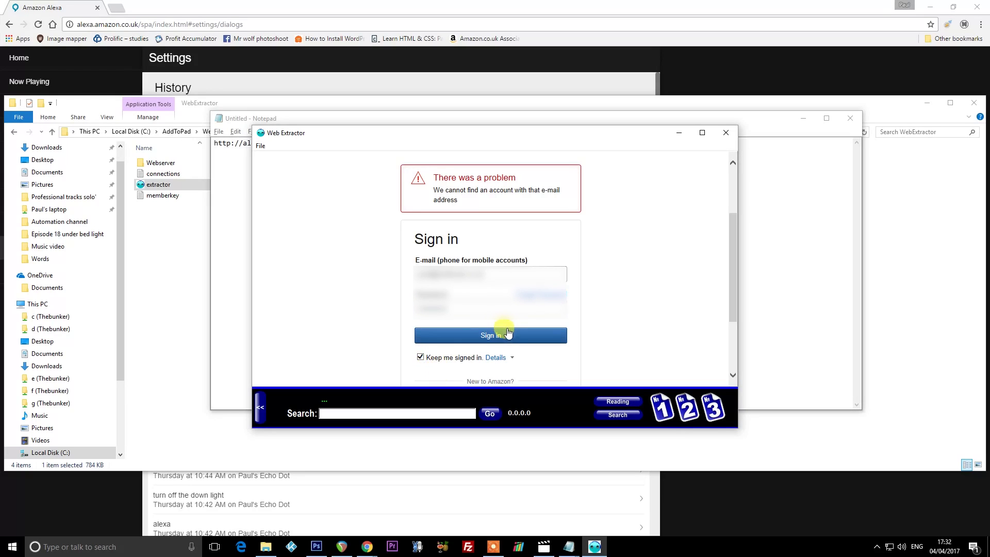
Submit the corrected Amazon sign-in details and dismiss the extractor message to reach the Alexa Home page
left_click(508, 334)
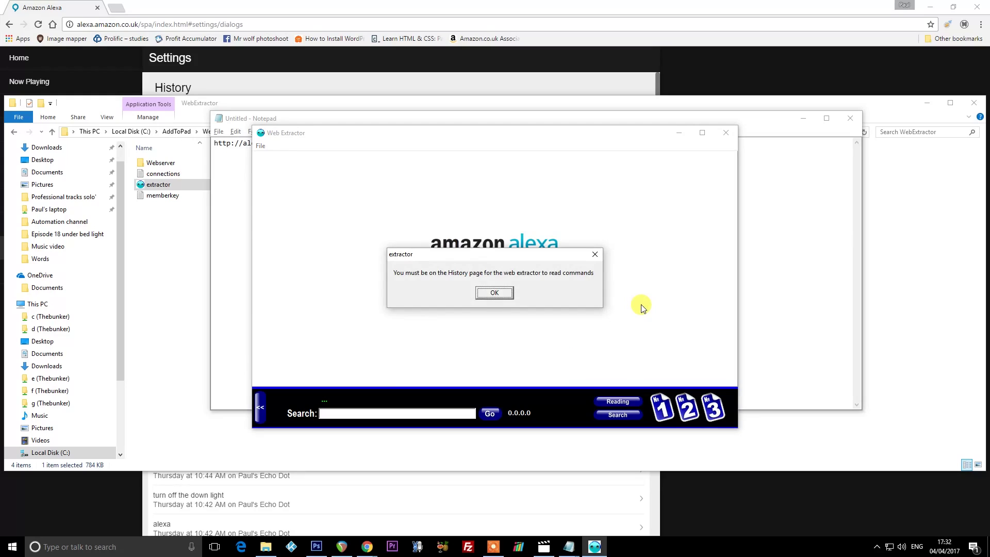
left_click(490, 294)
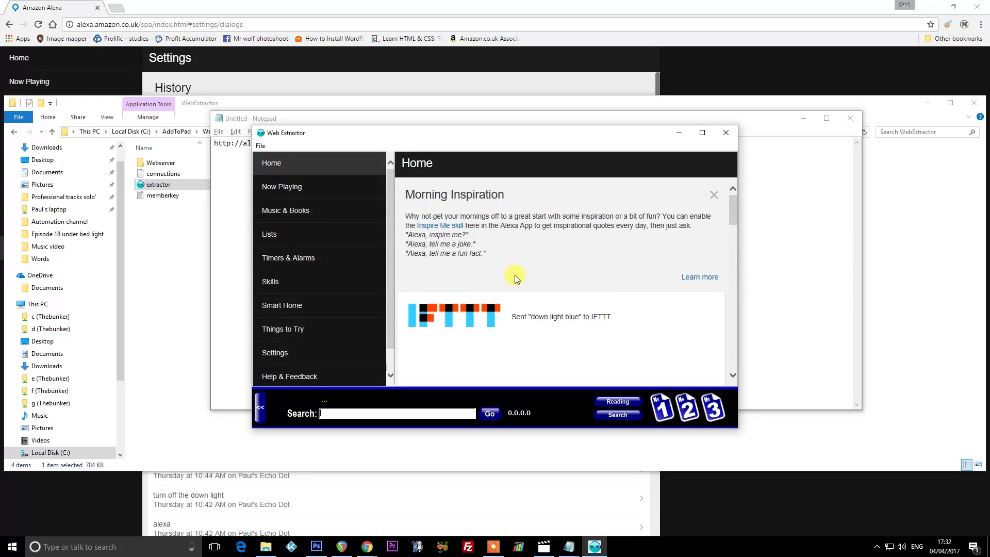
scroll(644, 274, "down", 1)
scroll(661, 288, "down", 1)
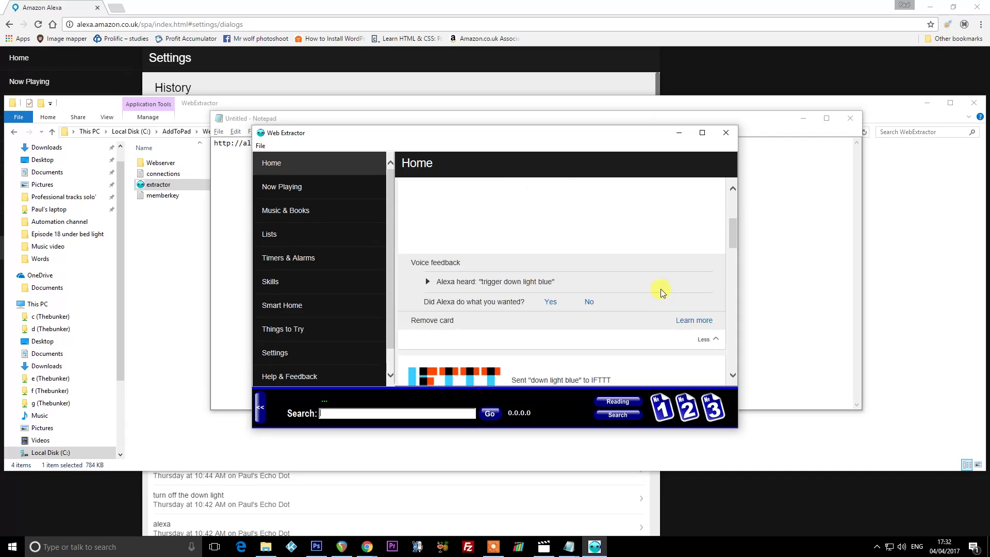
scroll(661, 288, "up", 2)
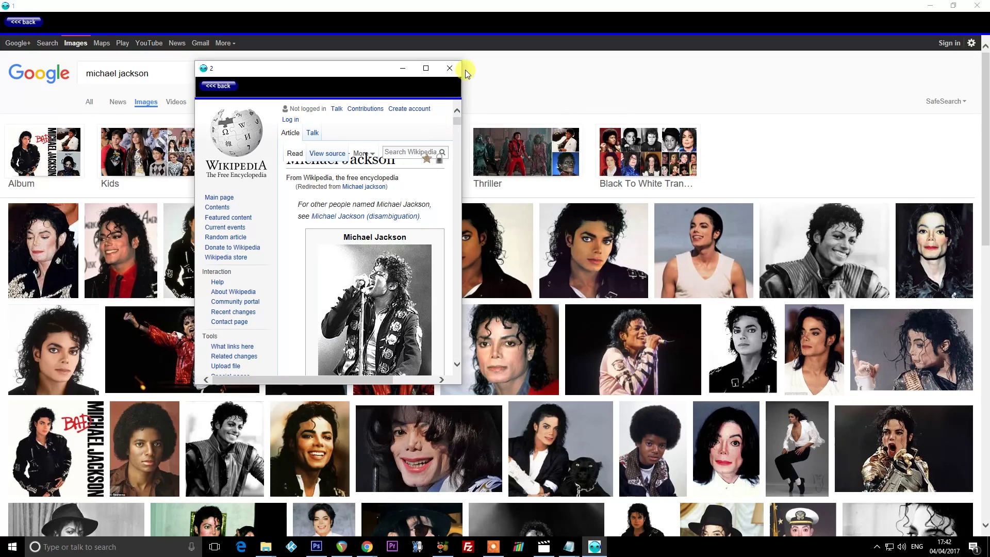
Examine the Michael Jackson Wikipedia article in browser window 2, both maximized and at its restored size
left_click(427, 68)
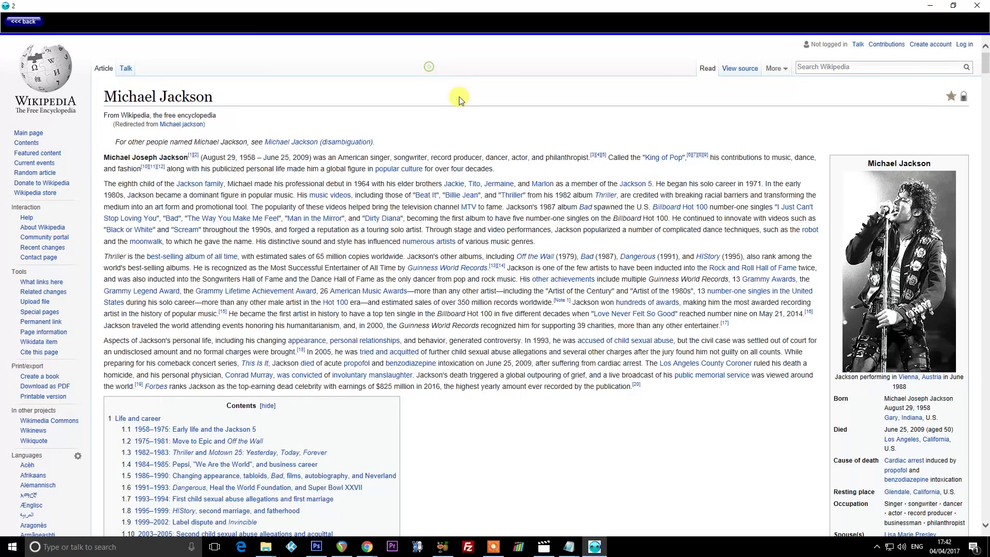
left_click(953, 5)
scroll(410, 245, "down", 10)
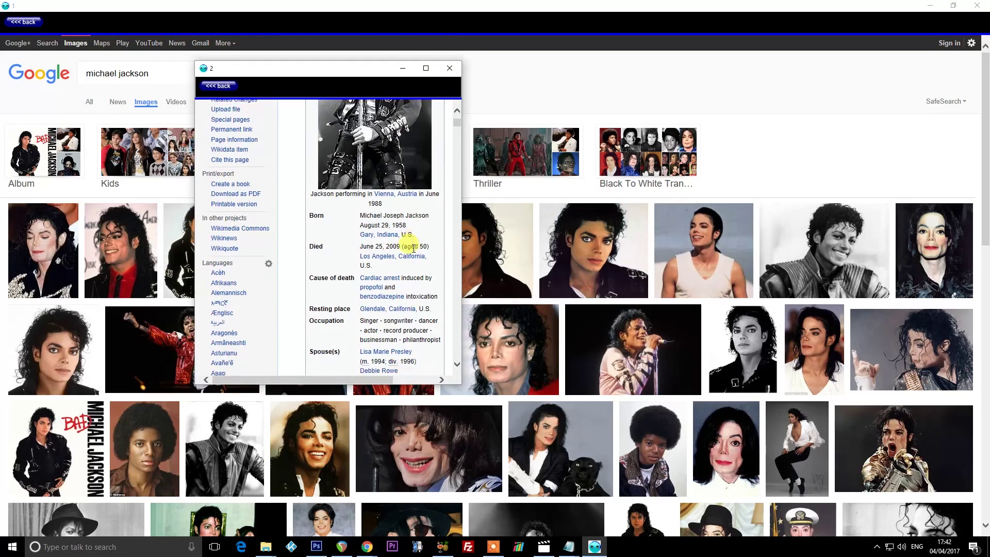
scroll(415, 253, "up", 10)
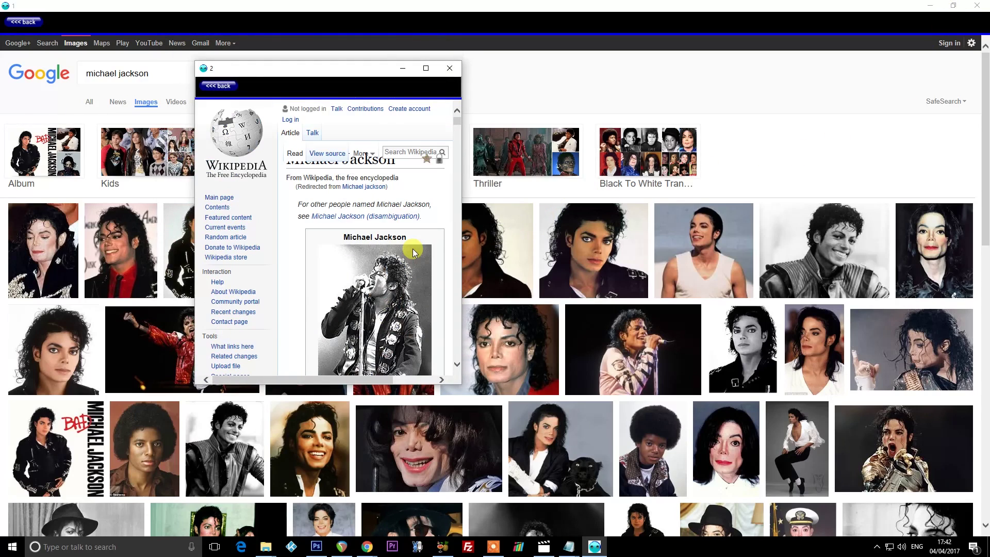
mouse_move(569, 541)
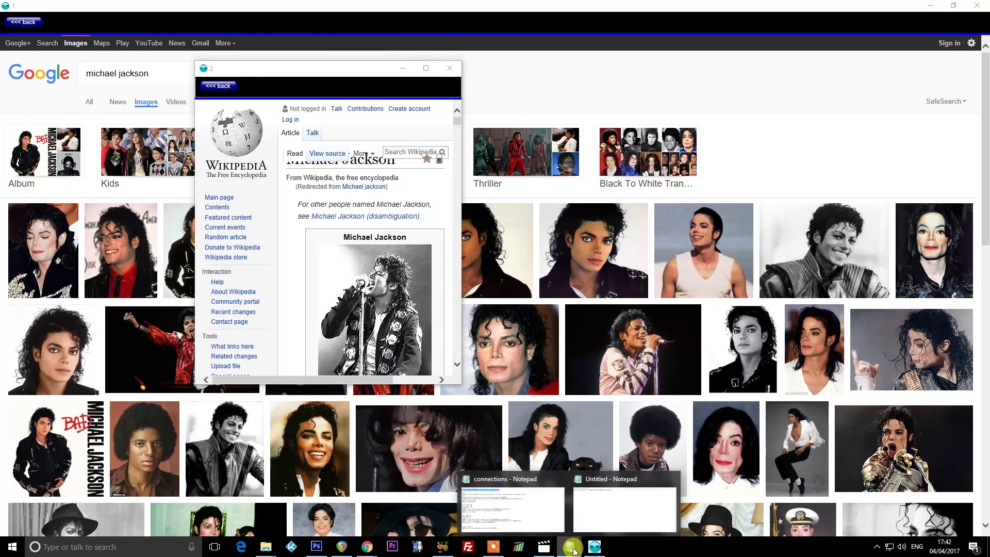
mouse_move(520, 516)
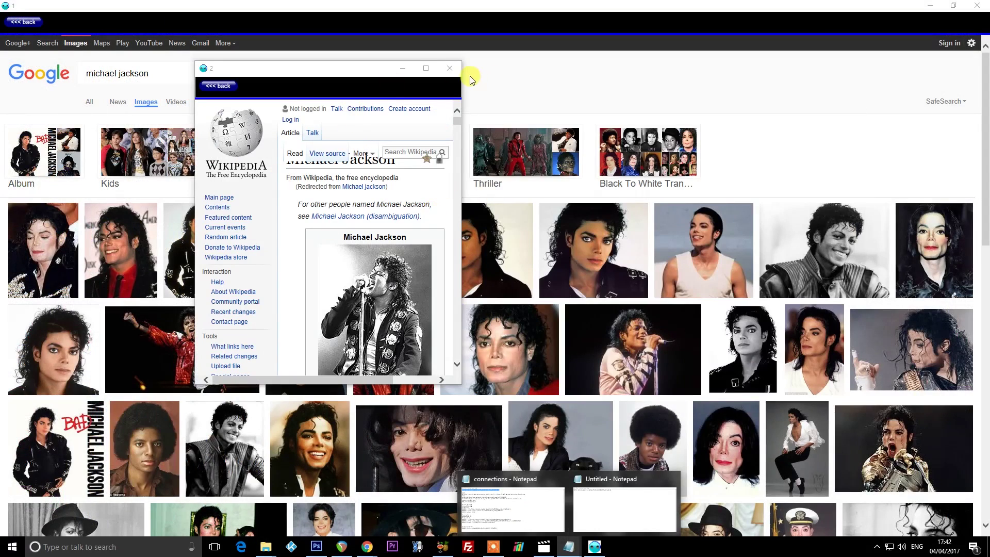
Bring browser window 1 to the front and look through the Google image results for Michael Jackson
left_click(569, 15)
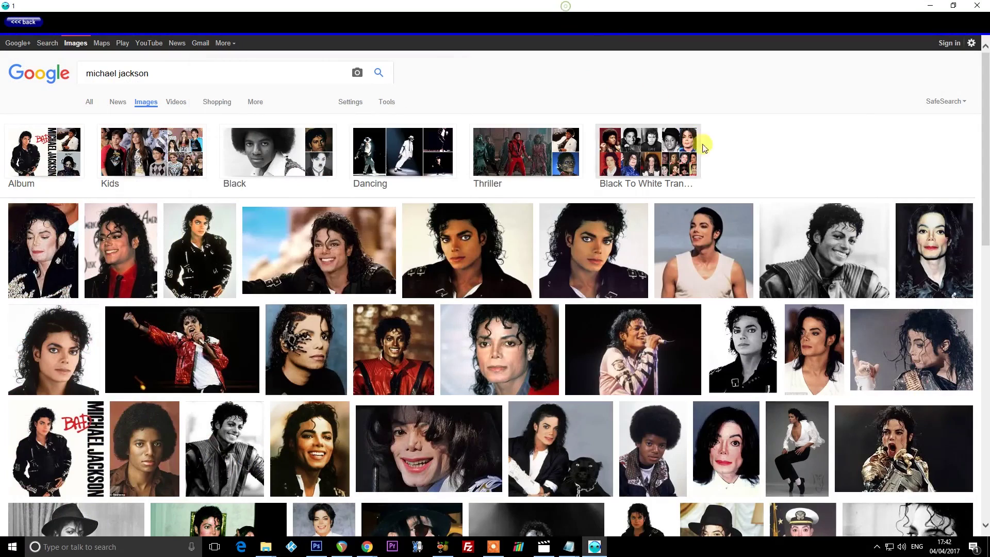
scroll(836, 287, "down", 4)
scroll(837, 287, "down", 10)
scroll(835, 282, "up", 15)
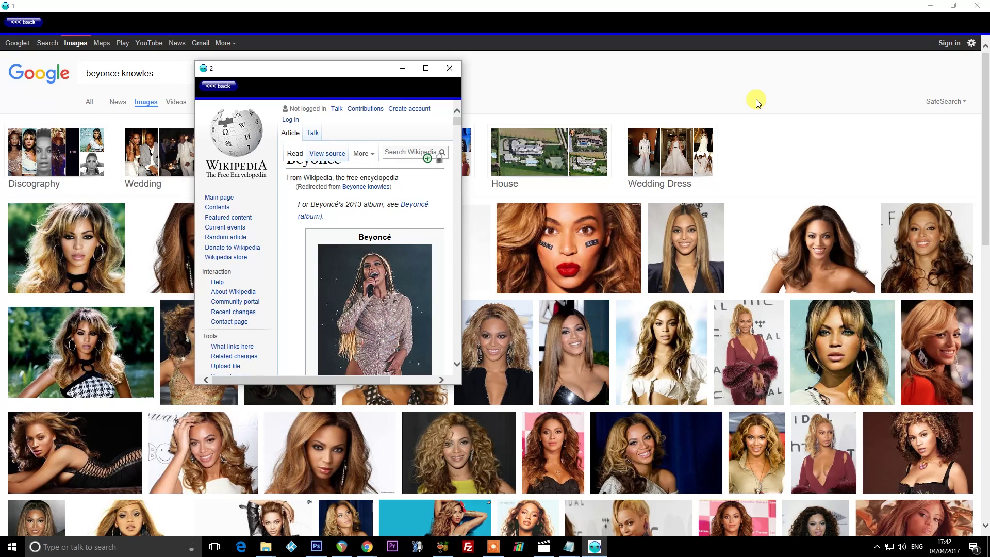
key("alt+F4")
key("alt+Left")
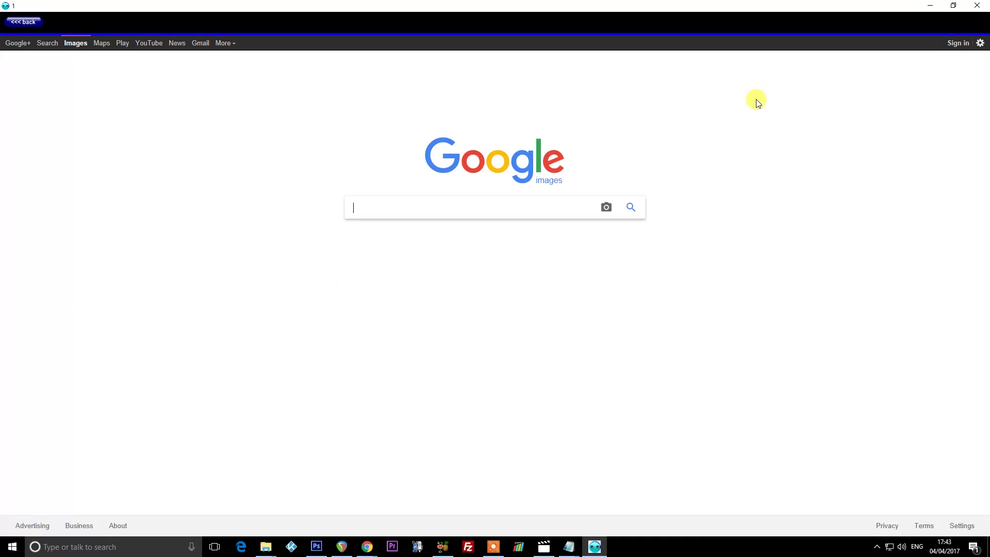
key("alt+Left")
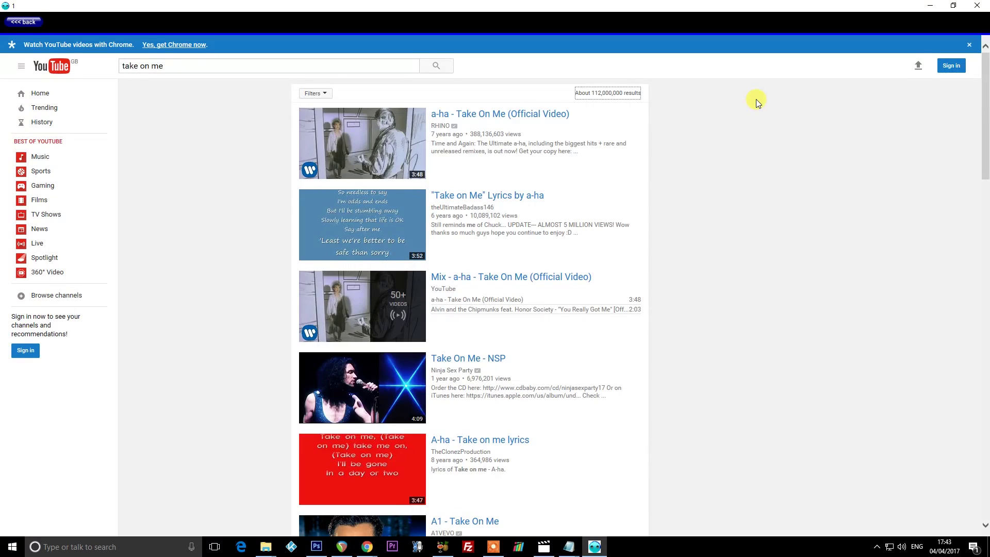
left_click(756, 99)
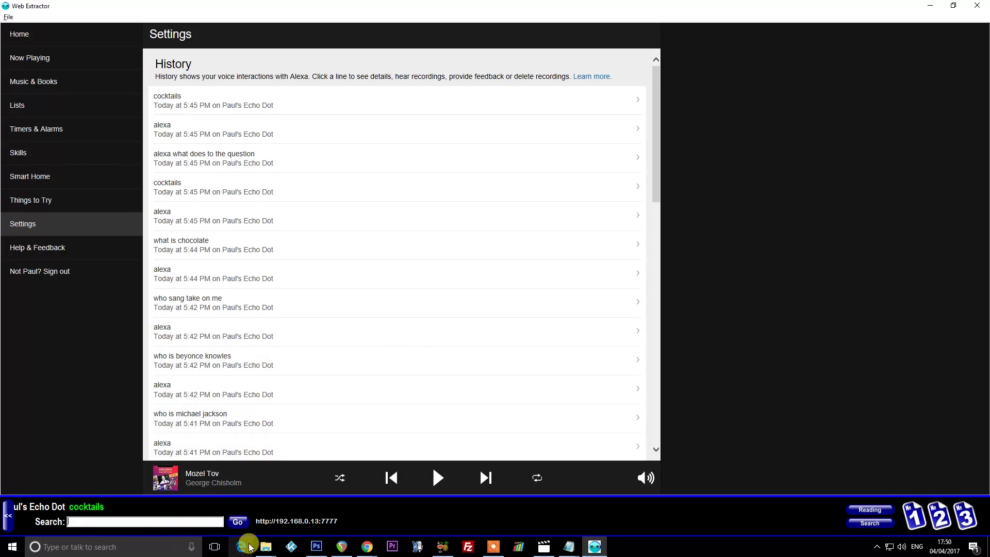
Create a new folder named Shortcuts inside C:\AddToPad\WebExtractor
mouse_move(261, 543)
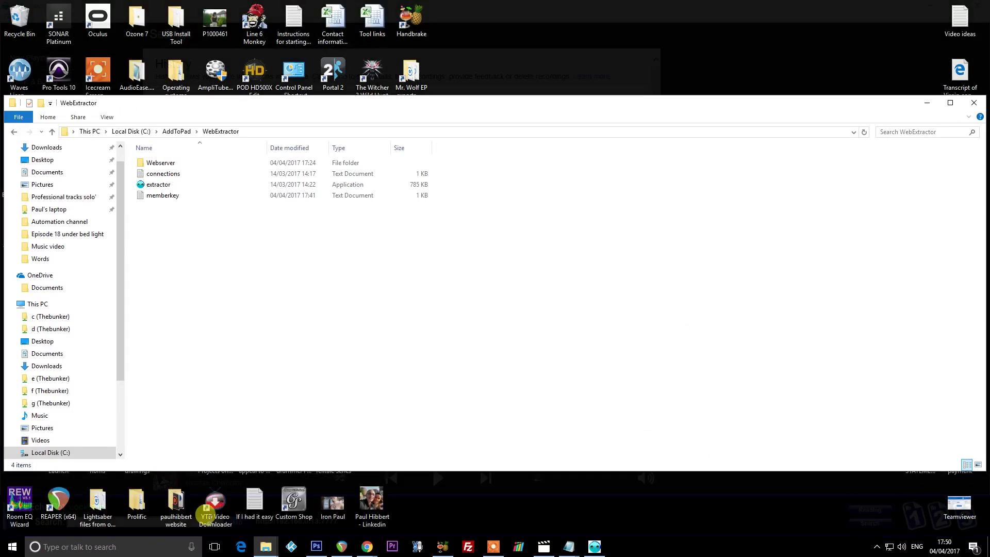
left_click(206, 513)
right_click(208, 319)
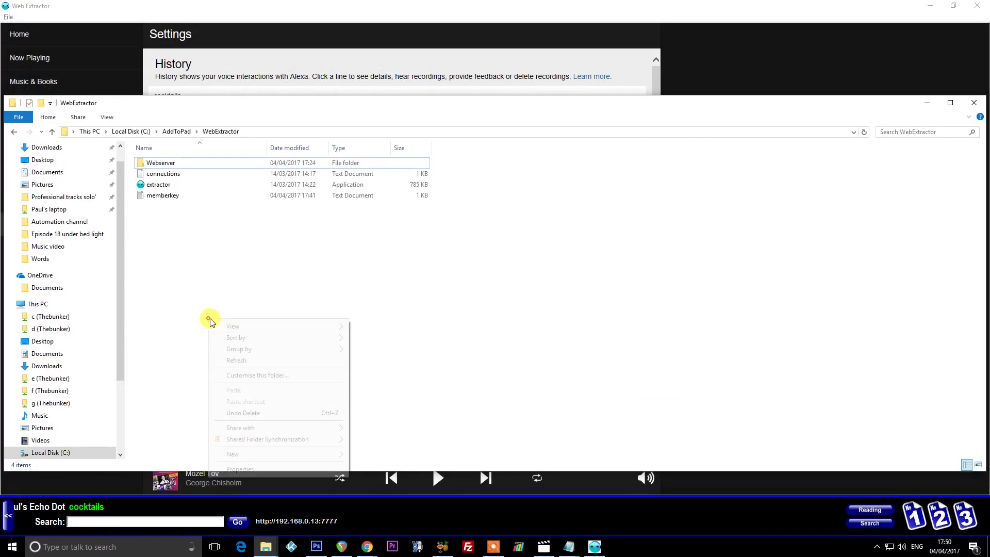
mouse_move(343, 453)
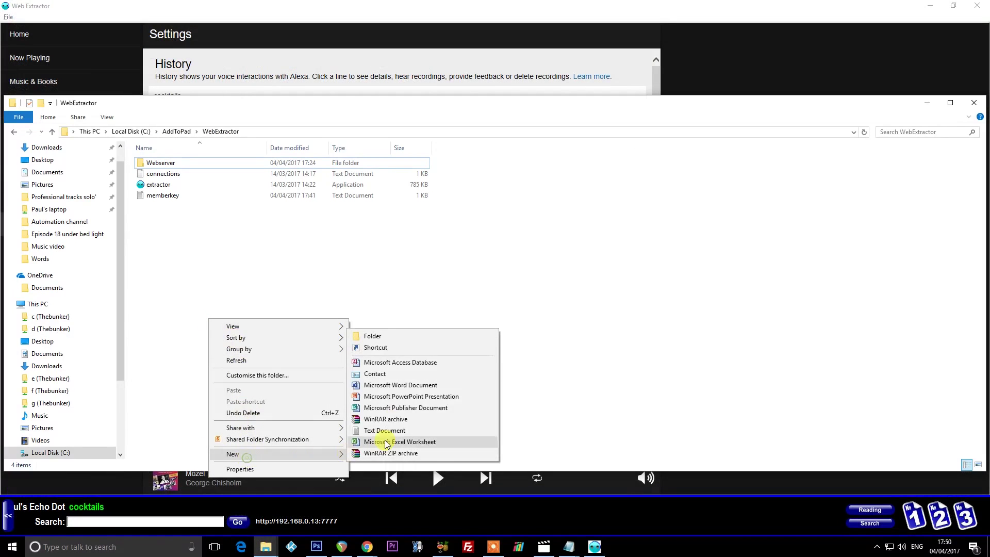
left_click(395, 336)
type("Sh")
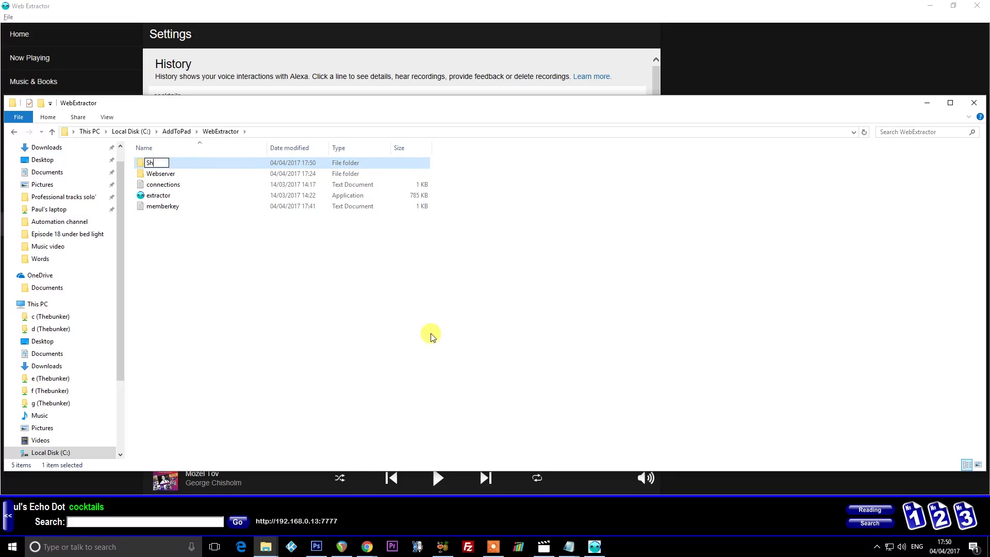
type("ortcuts")
key("Return")
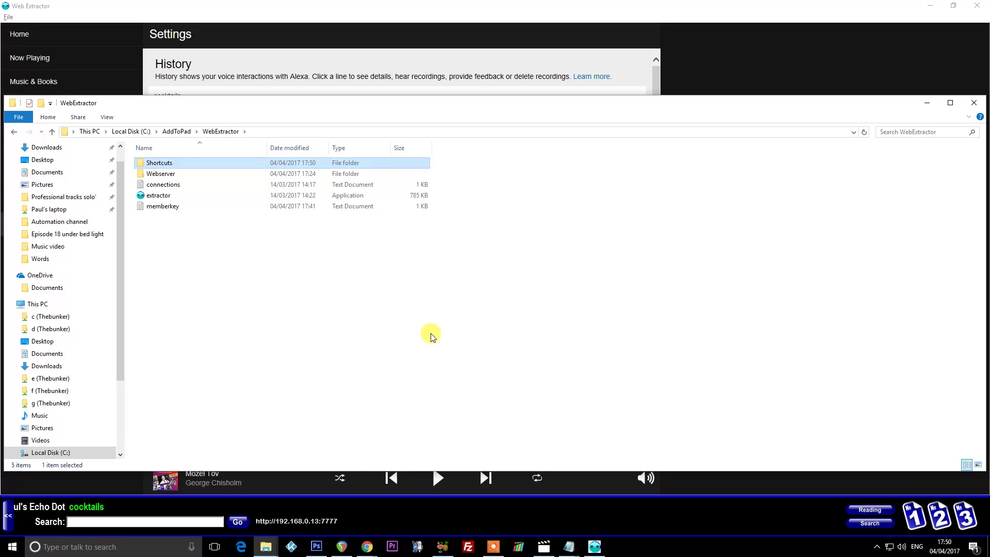
Open the Shortcuts folder, search Windows for excel and open the file location of Microsoft Excel 2010
double_click(173, 164)
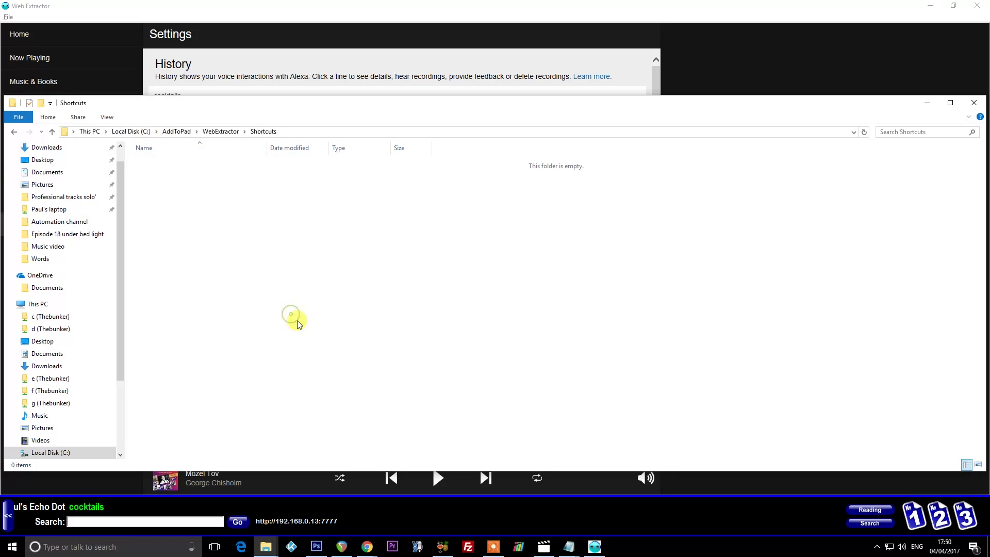
left_click(139, 541)
type("excel")
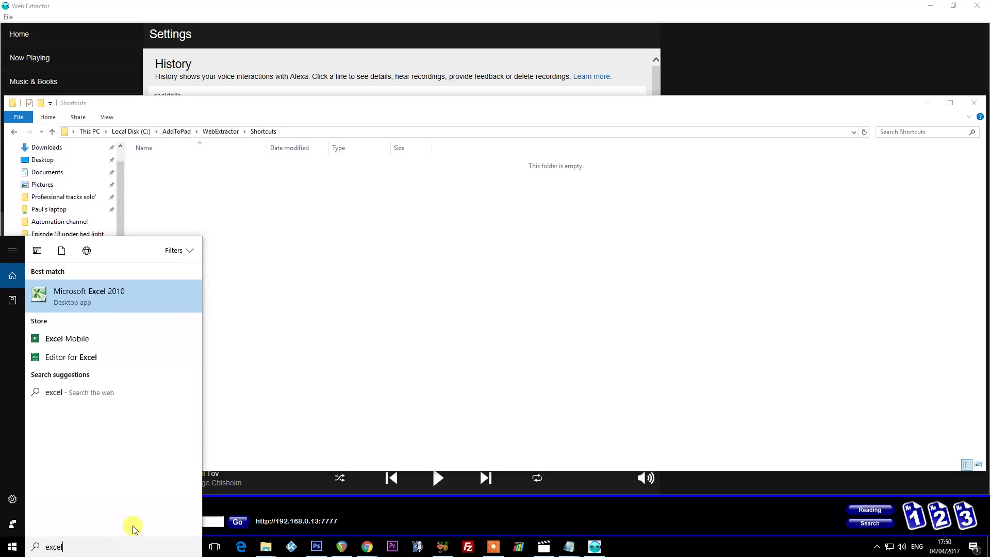
right_click(65, 303)
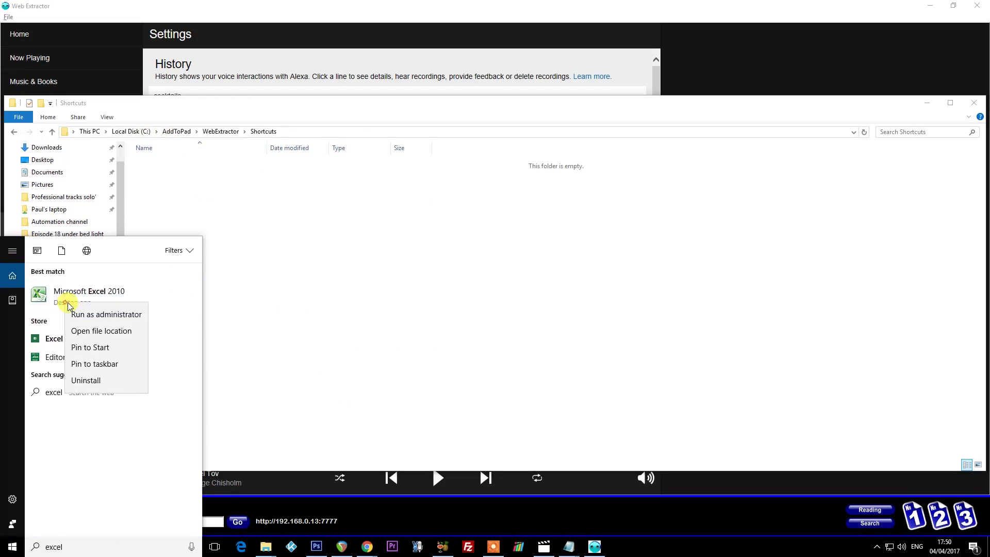
left_click(118, 330)
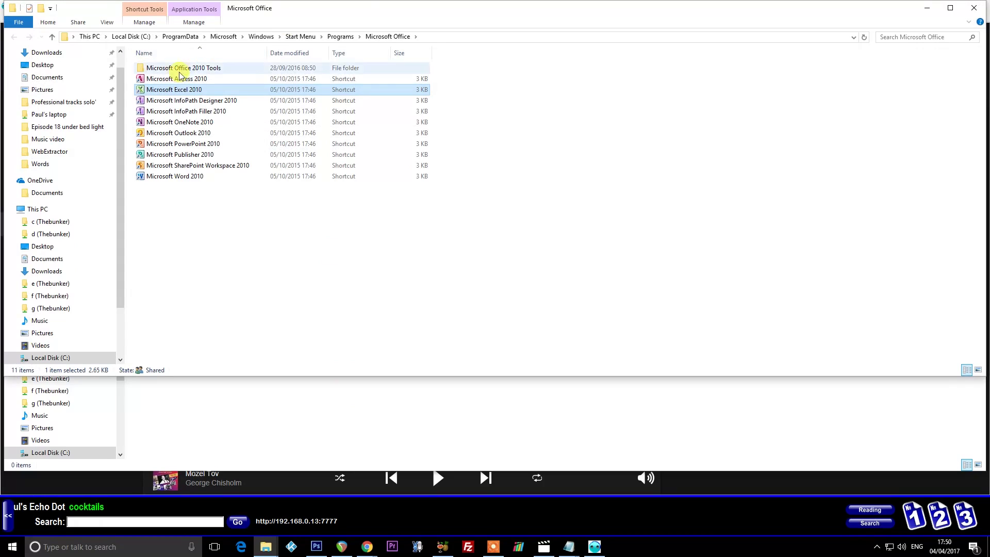
Move the Microsoft Office folder window down to uncover the Shortcuts folder, keeping the Microsoft Excel 2010 entry selected
left_click(177, 89)
right_click(179, 92)
left_click(202, 124)
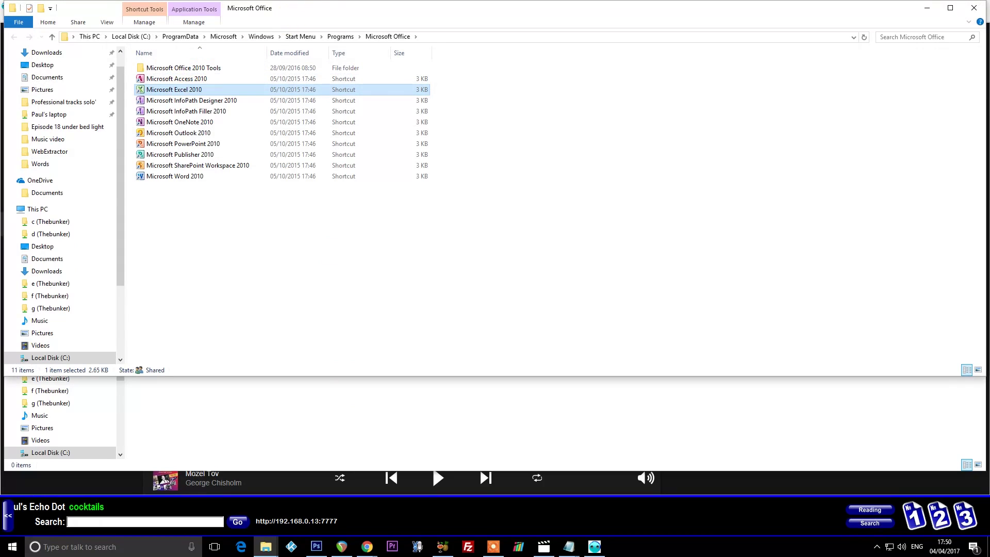
left_click_drag(376, 7, 347, 40)
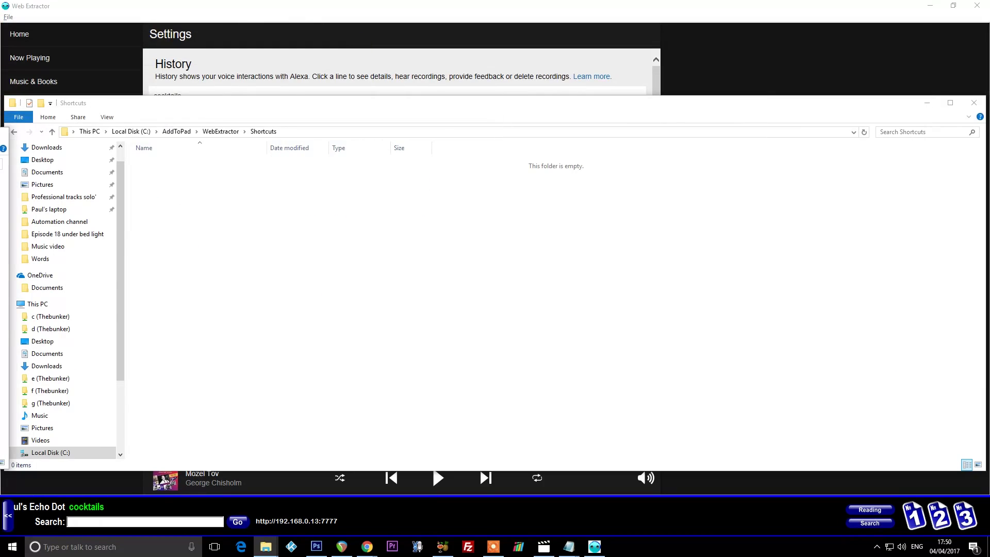
left_click(674, 161)
left_click(347, 335)
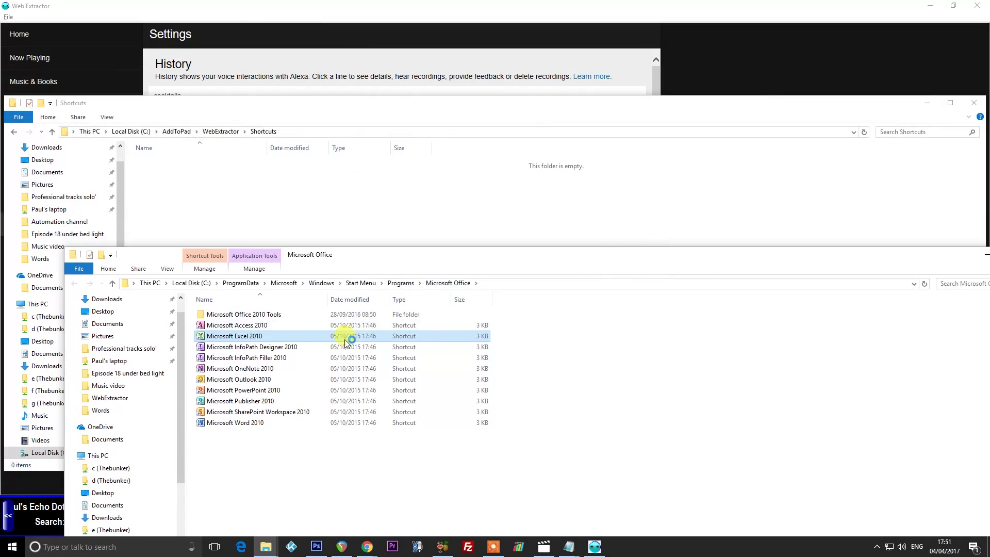
Create a shortcut to Microsoft Excel 2010 and accept placing it on the desktop
left_click(247, 336)
mouse_move(247, 337)
left_mouse_down()
mouse_move(266, 202)
mouse_move(277, 330)
mouse_move(253, 338)
left_mouse_up()
right_click(254, 340)
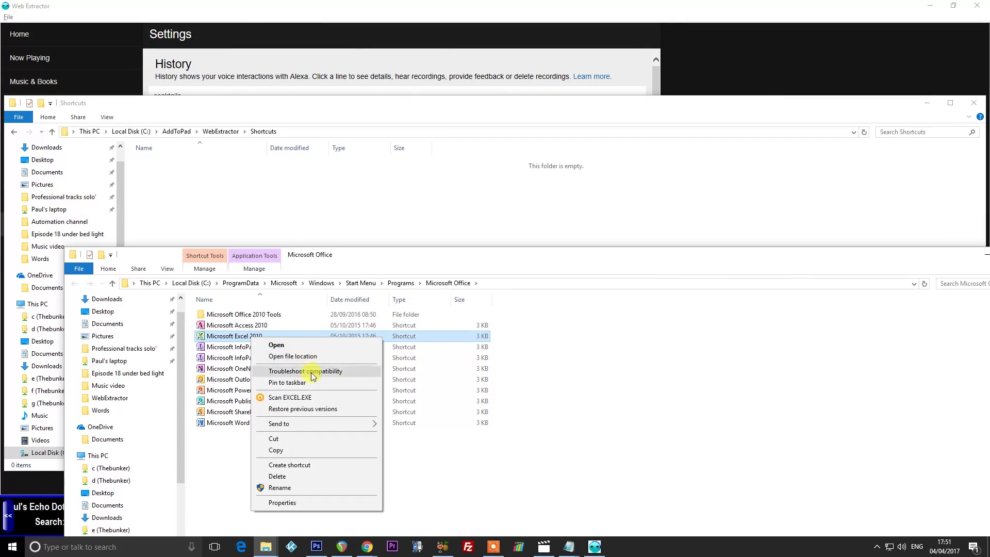
left_click(294, 466)
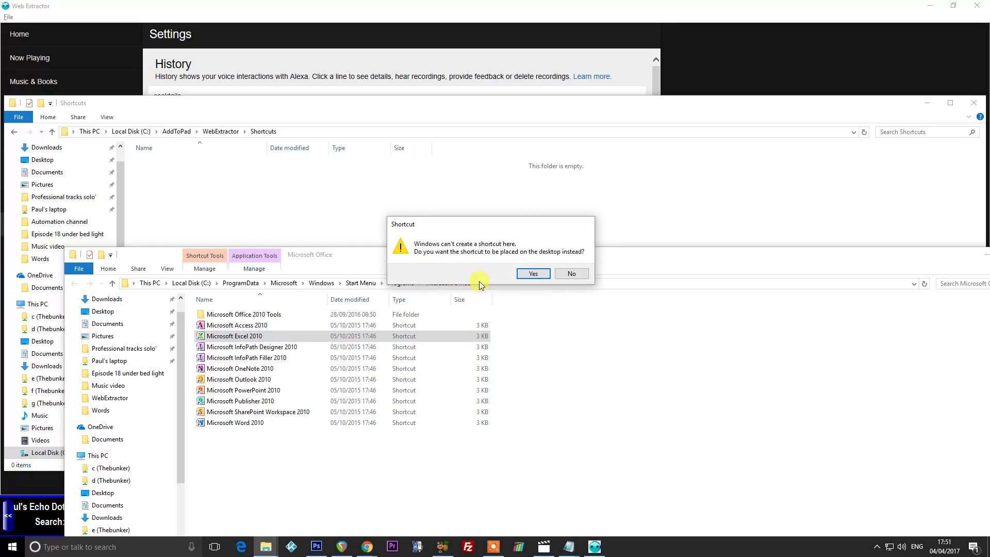
left_click(535, 275)
Minimize the Microsoft Office folder and move the Microsoft Excel 2010 shortcut from the desktop into the Shortcuts folder
left_click_drag(893, 257, 709, 275)
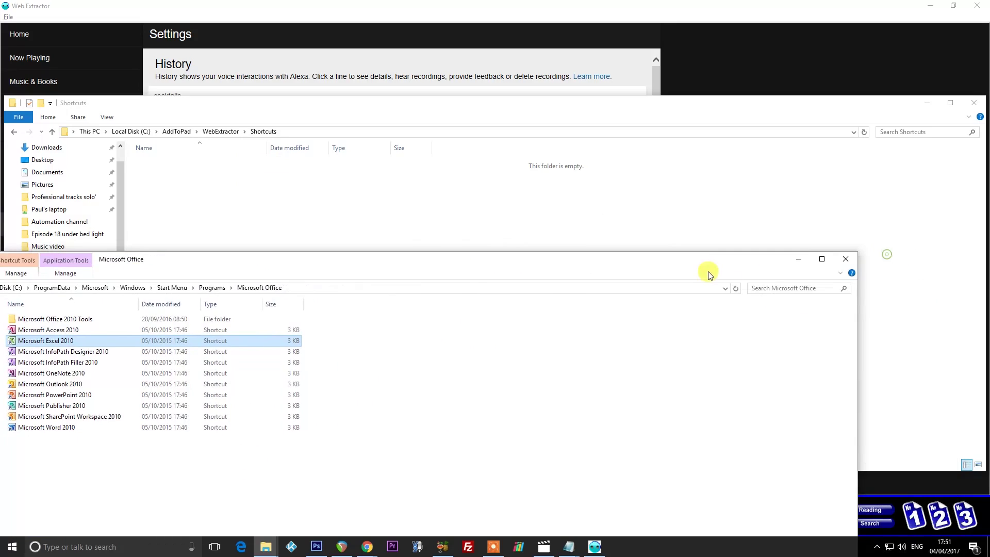
left_click(799, 259)
key("super+d")
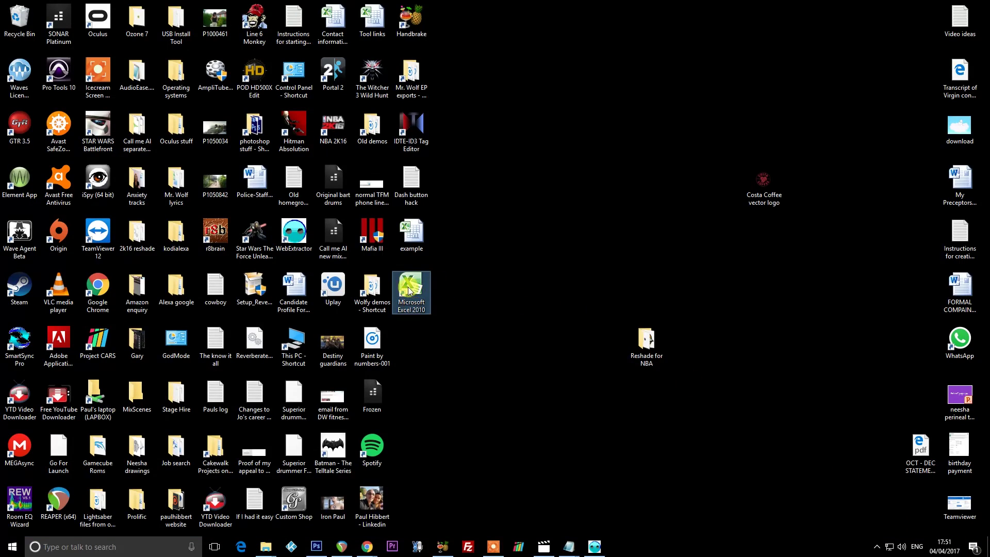
left_click_drag(409, 290, 272, 551)
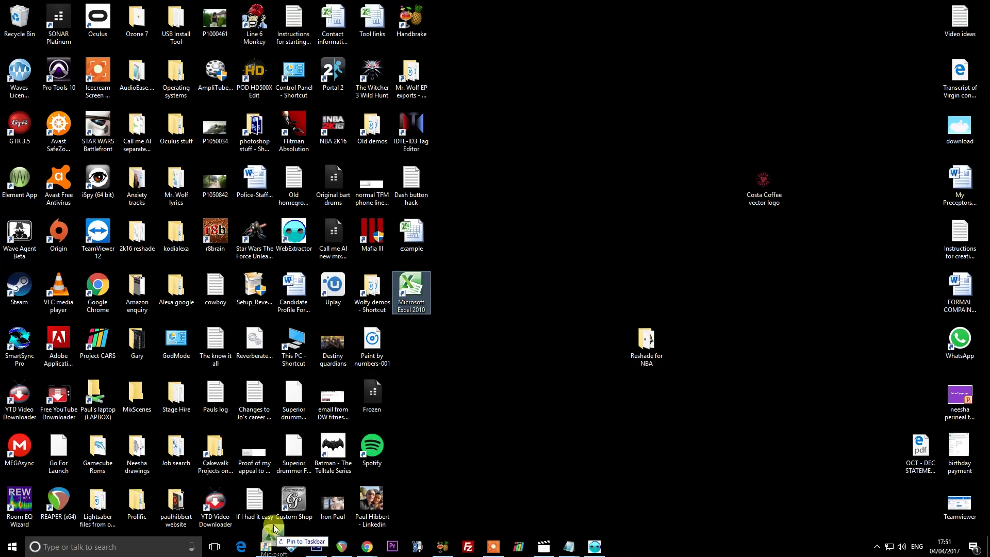
left_click_drag(274, 529, 377, 335)
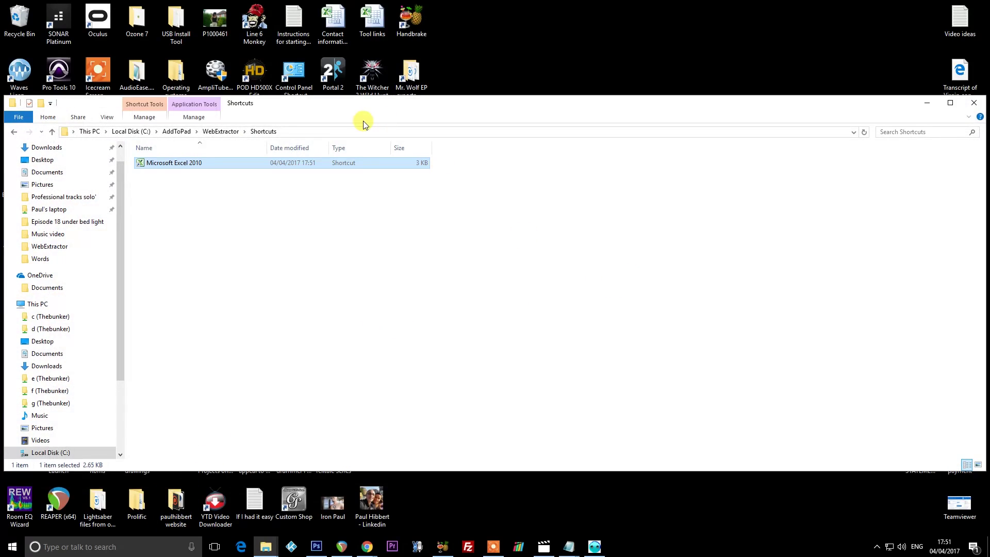
Rename the Microsoft Excel 2010 shortcut in the Shortcuts folder to Excel
left_click_drag(361, 115, 459, 121)
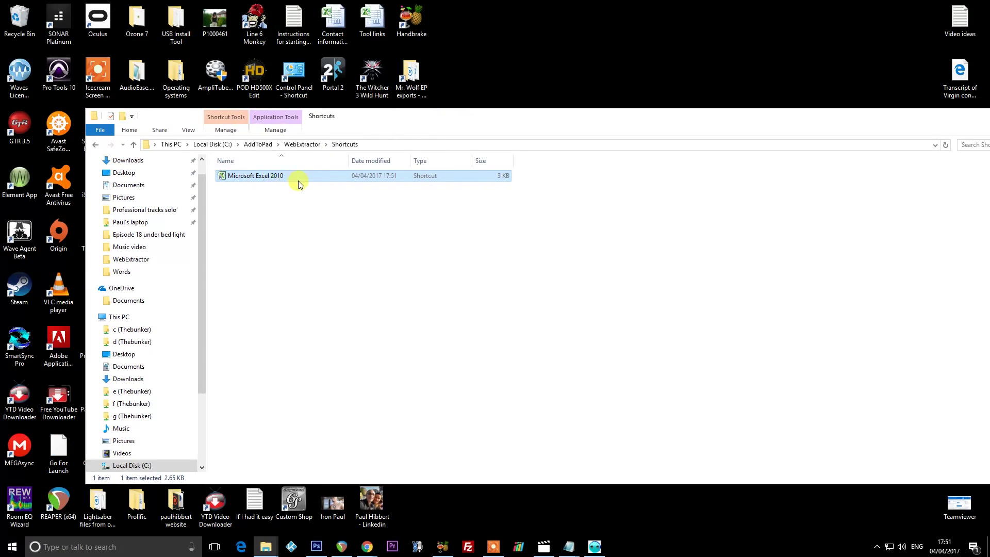
key("F2")
type("Excel")
left_click(304, 253)
Switch to the connections file in Notepad and add "NEWURL-100:" on a new line below the cocktails entry
left_click(235, 174)
left_click(385, 143)
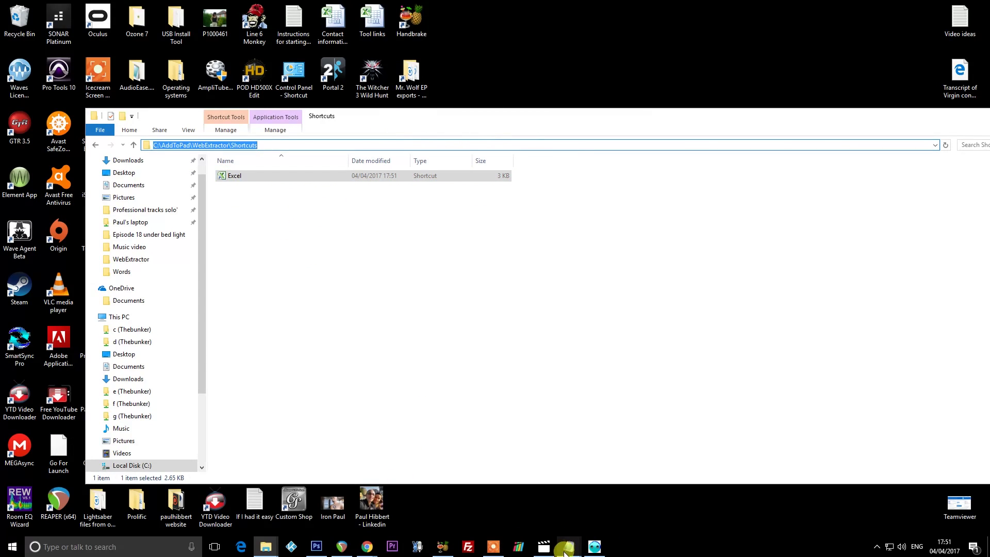
left_click(568, 546)
left_click(477, 522)
left_click(437, 384)
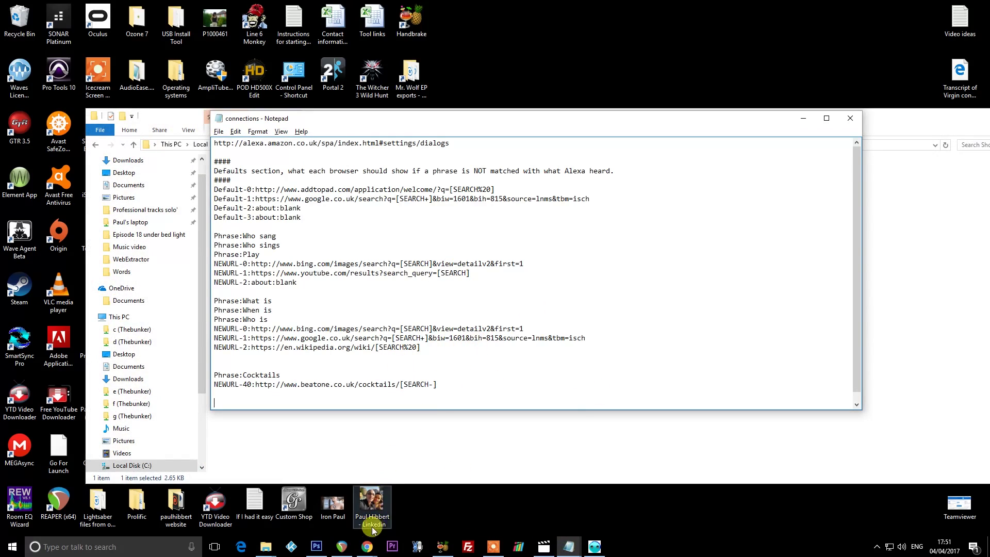
left_click(359, 550)
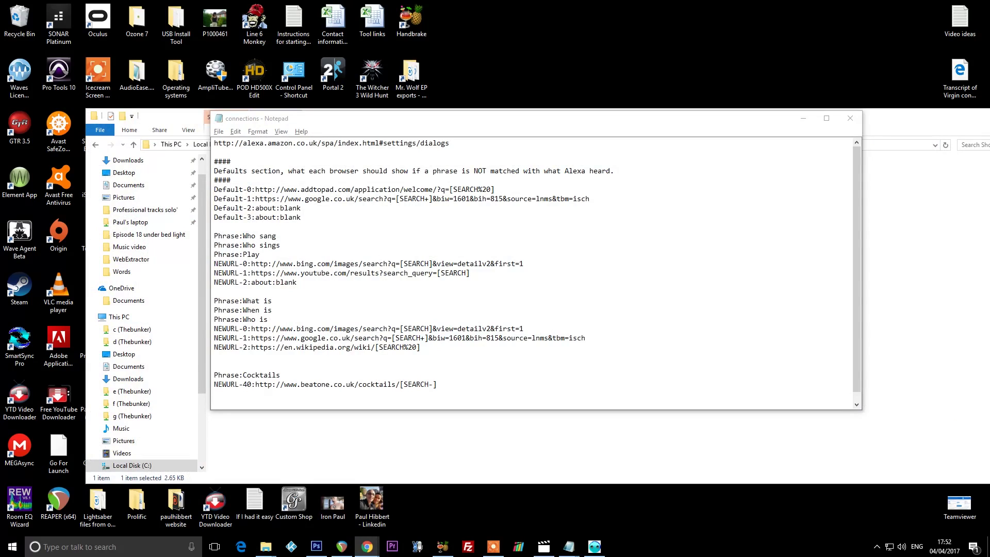
left_click(216, 402)
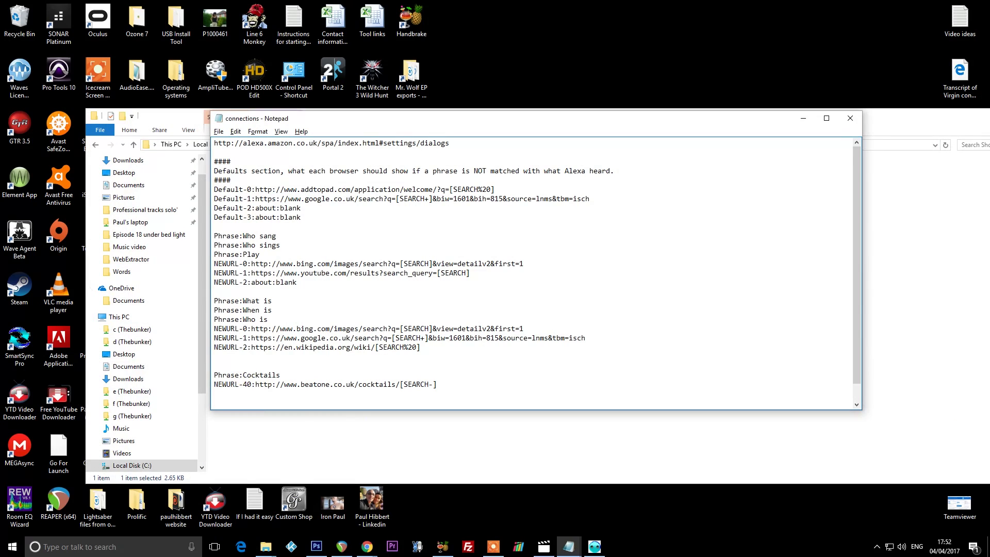
key("ctrl+v")
Copy the Shortcuts folder's path from File Explorer and paste it after "NEWURL-100:" in the connections file
key("alt+Tab")
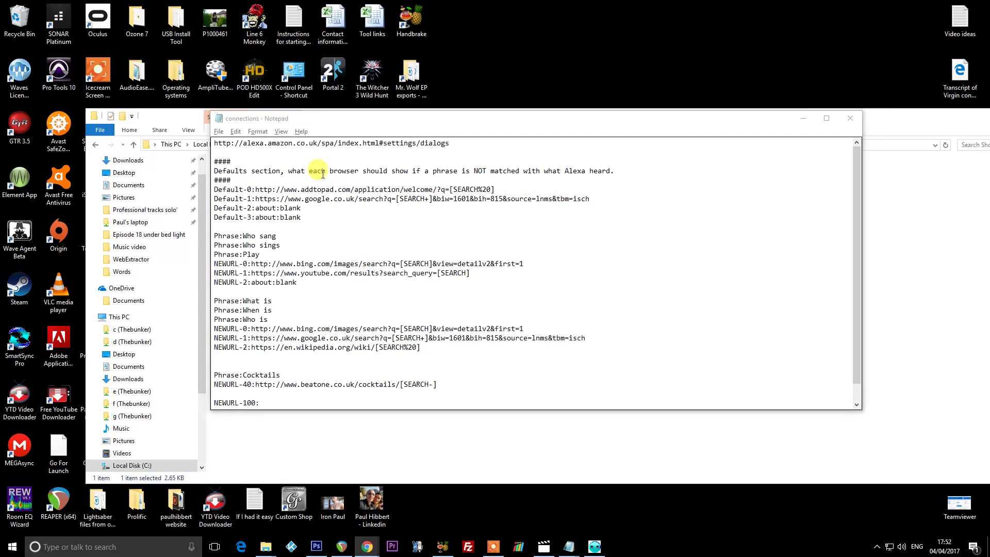
key("alt+Tab")
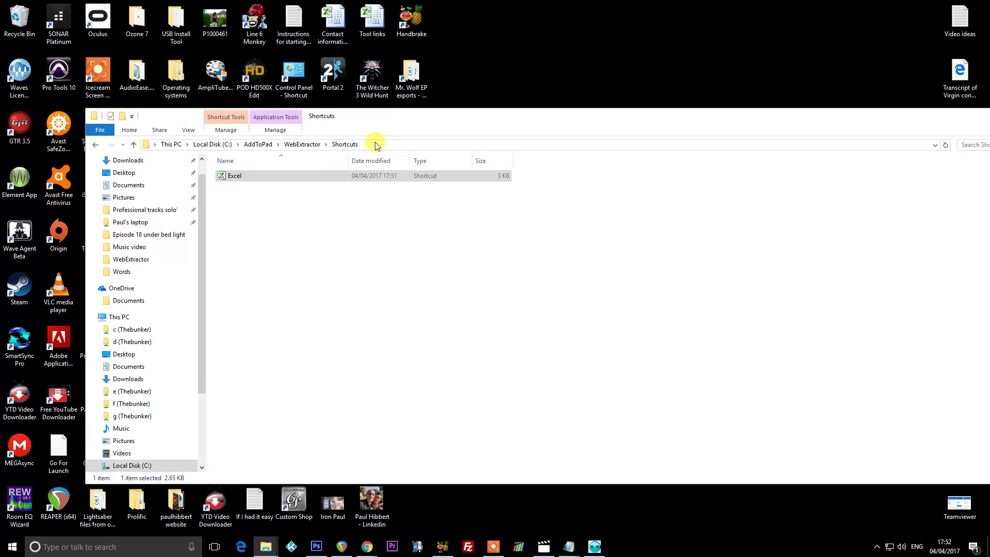
left_click(376, 146)
right_click(248, 145)
left_click(271, 180)
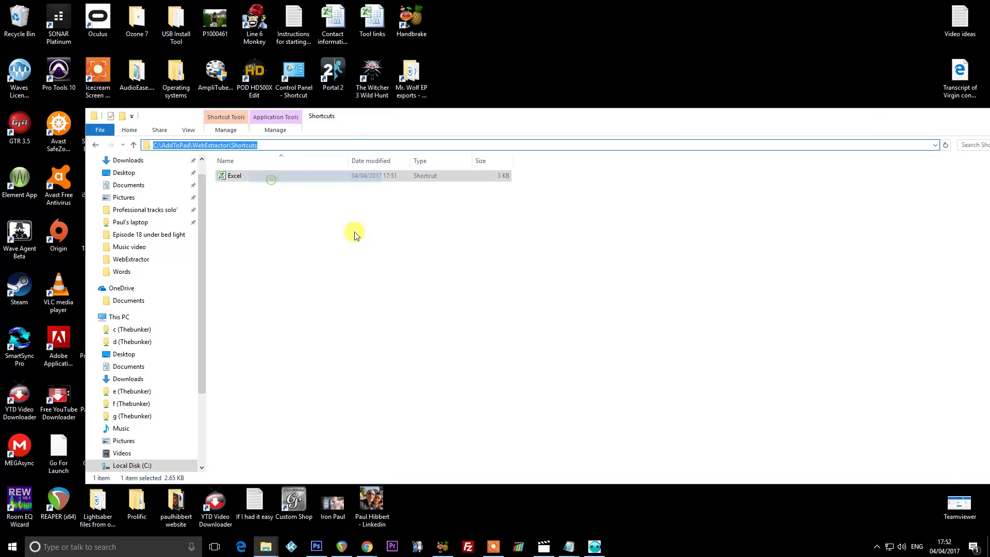
key("alt+Tab")
right_click(270, 402)
left_click(316, 305)
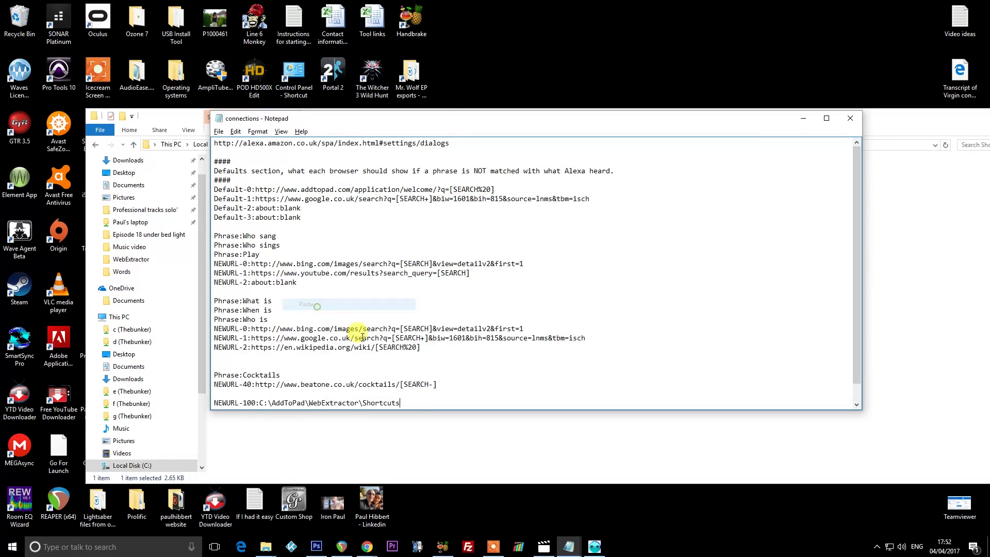
Complete the NEWURL-100 path with the shortcut's name so it reads C:\AddToPad\WebExtractor\Shortcuts\Excel
key("alt+Tab")
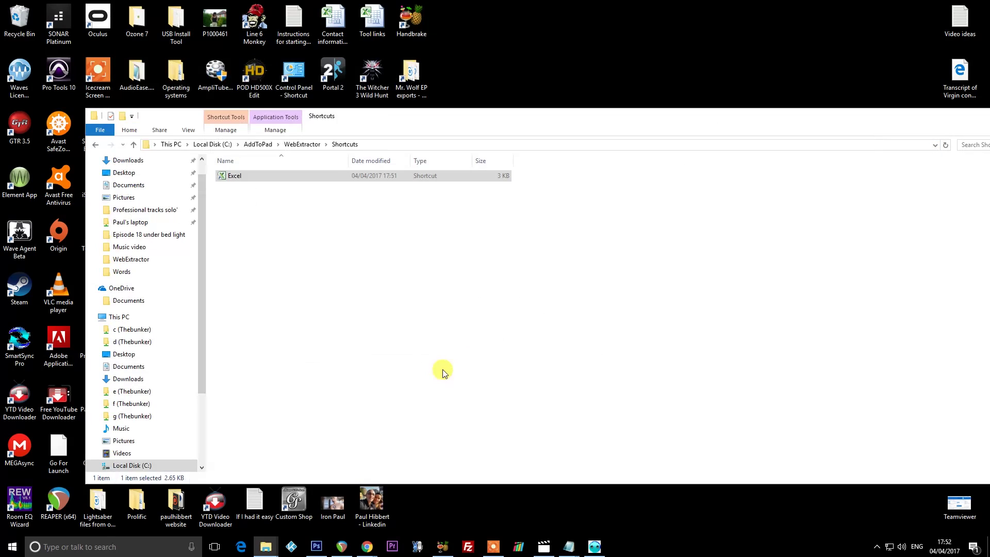
left_click(238, 179)
key("alt+Tab")
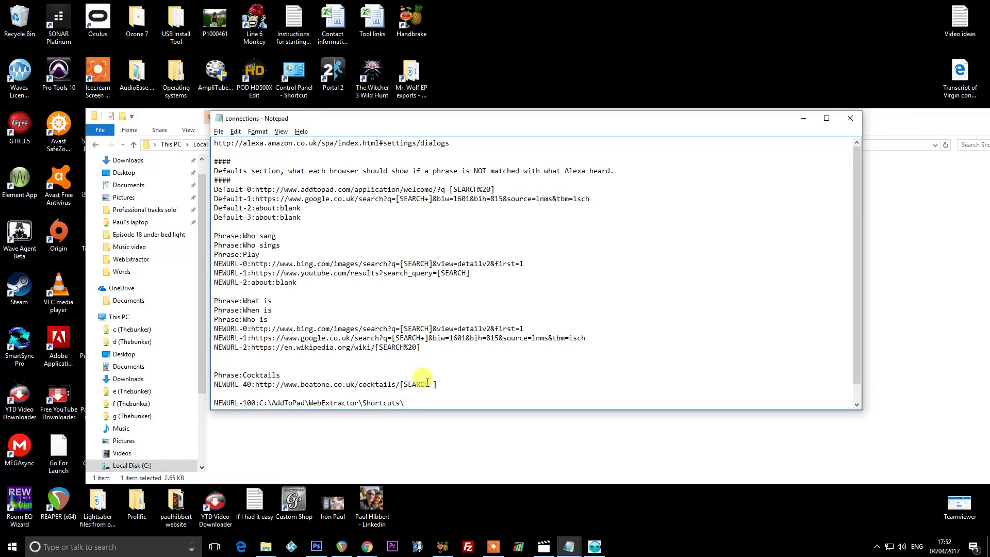
key("ctrl+v")
key("alt+Tab")
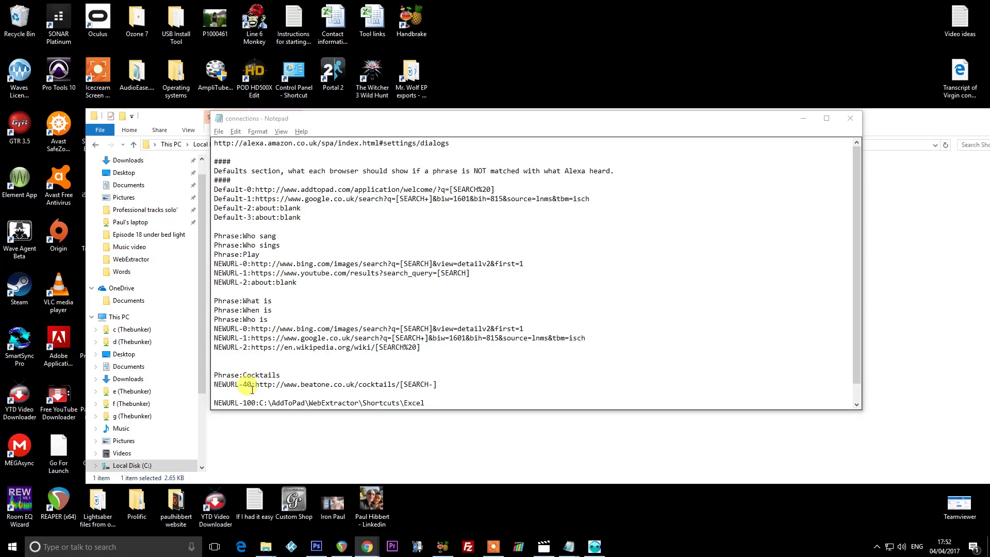
Add a "Phrase: Excel" line directly above the NEWURL-100 line, separated from the cocktails entry by a blank line
left_click(235, 394)
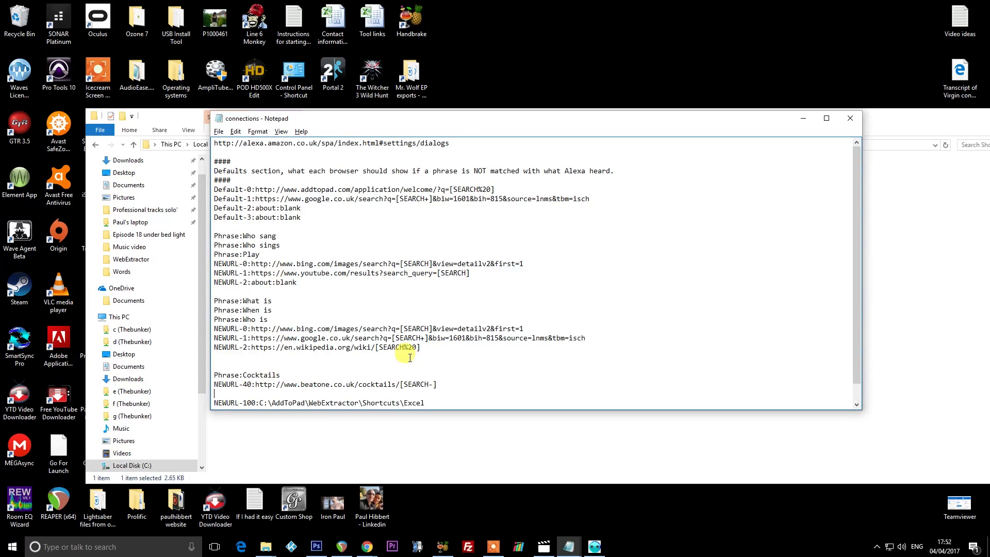
key("Return")
type("Phrase")
scroll(329, 313, "down", 1)
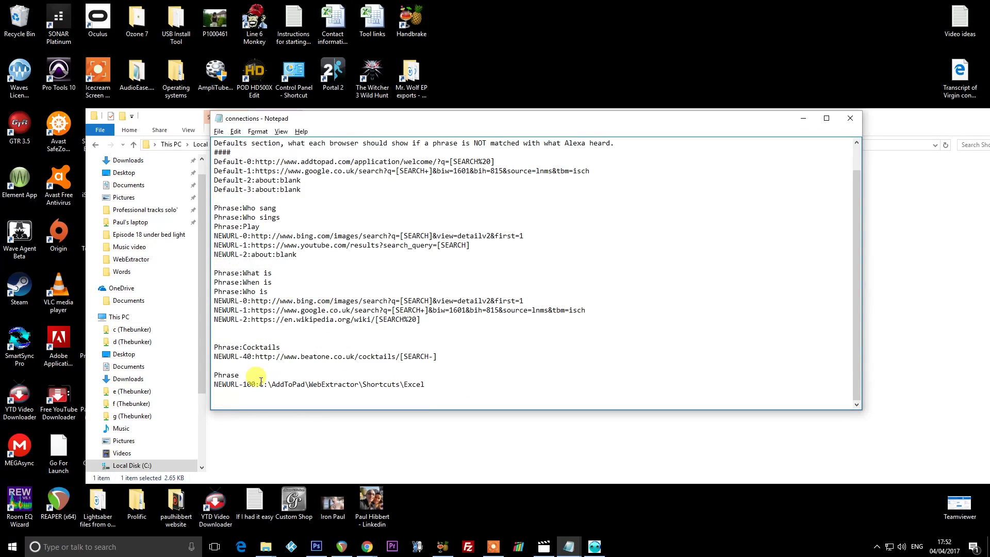
type(":")
left_click(218, 131)
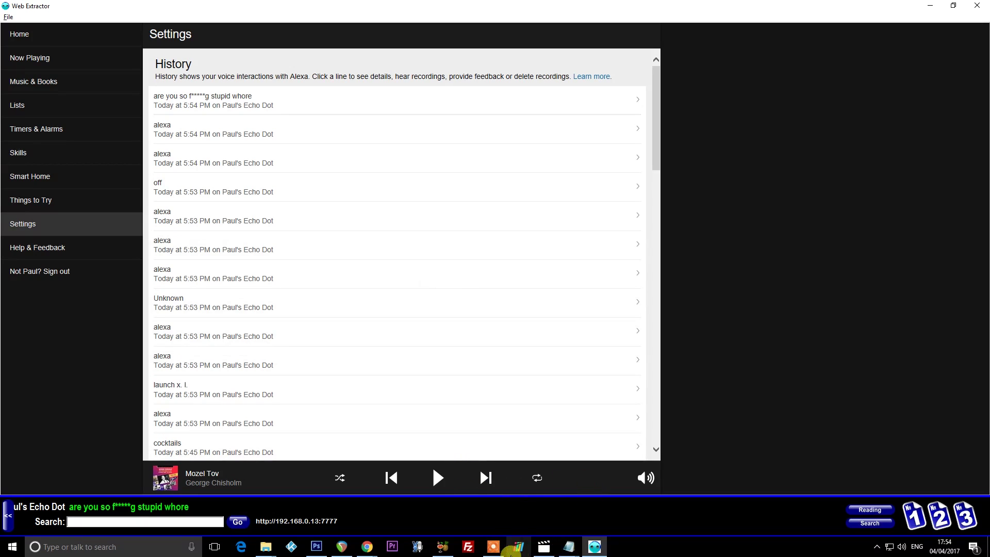
Return to the connections file and change the phrase above the NEWURL-100 line to "Spread sheet"
mouse_move(570, 545)
mouse_move(607, 525)
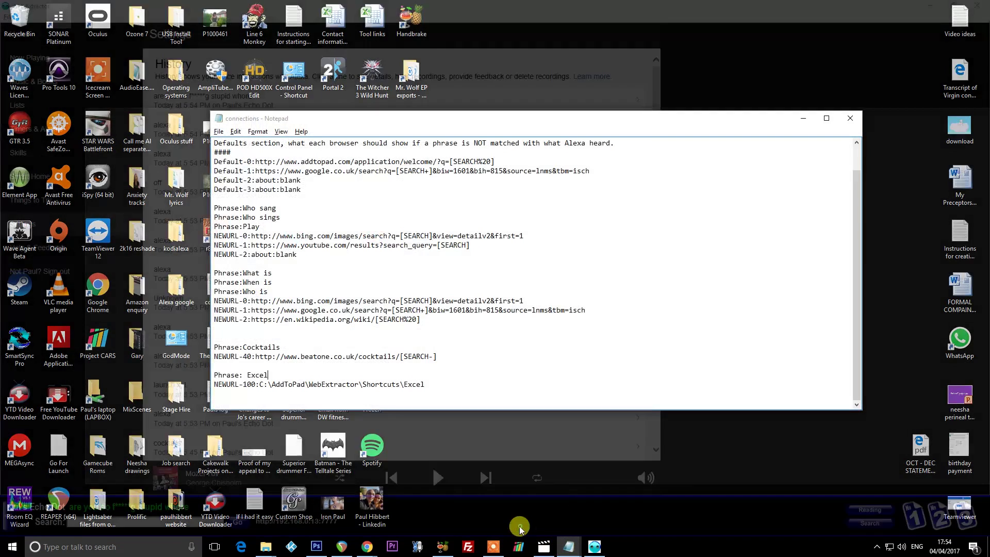
left_click(521, 524)
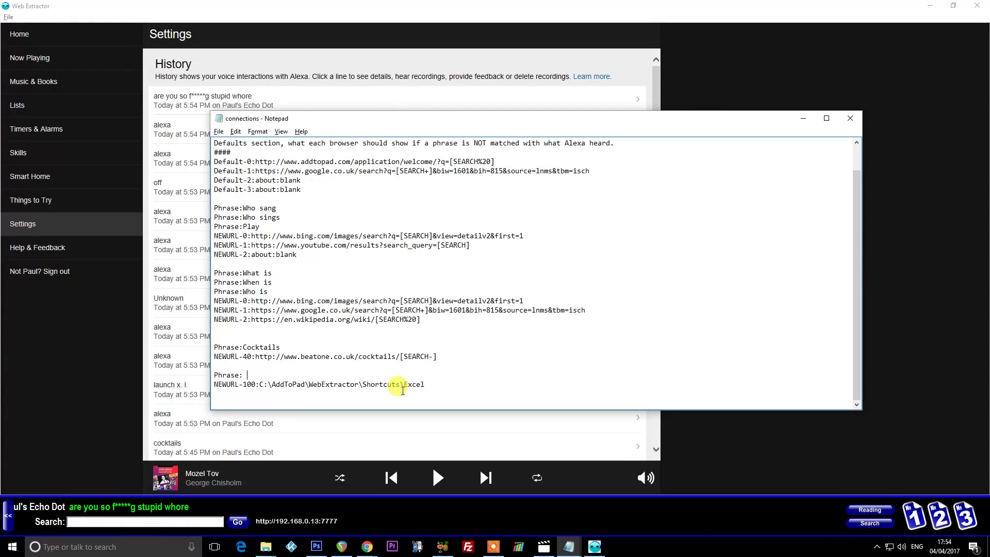
type("Spread sheet")
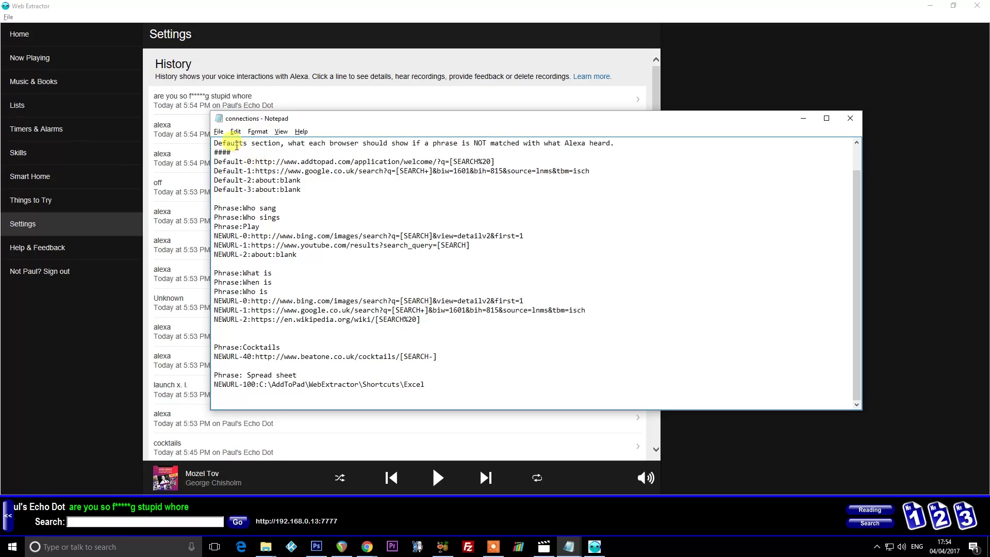
Save the connections file and refresh the phrases list in Web Extractor
left_click(219, 132)
left_click(235, 165)
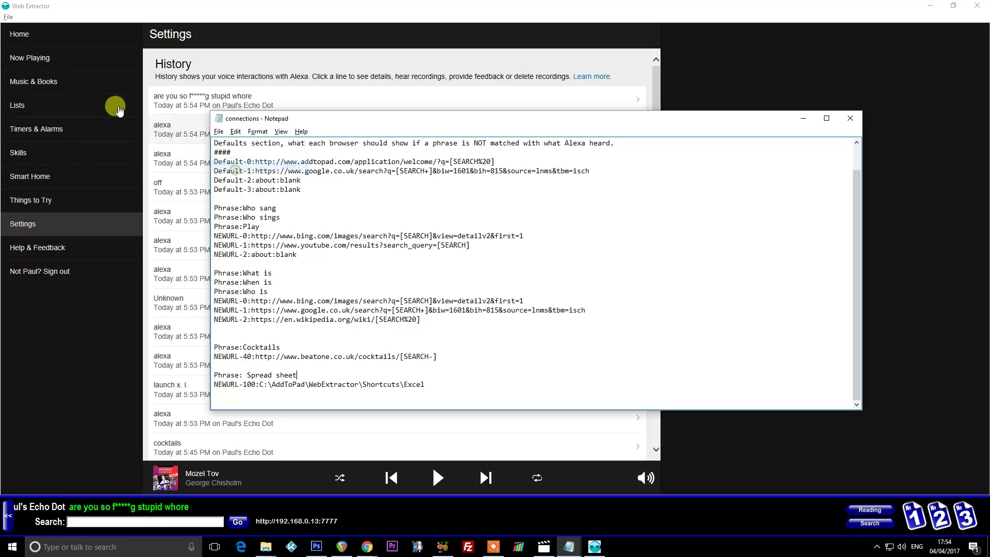
left_click(7, 18)
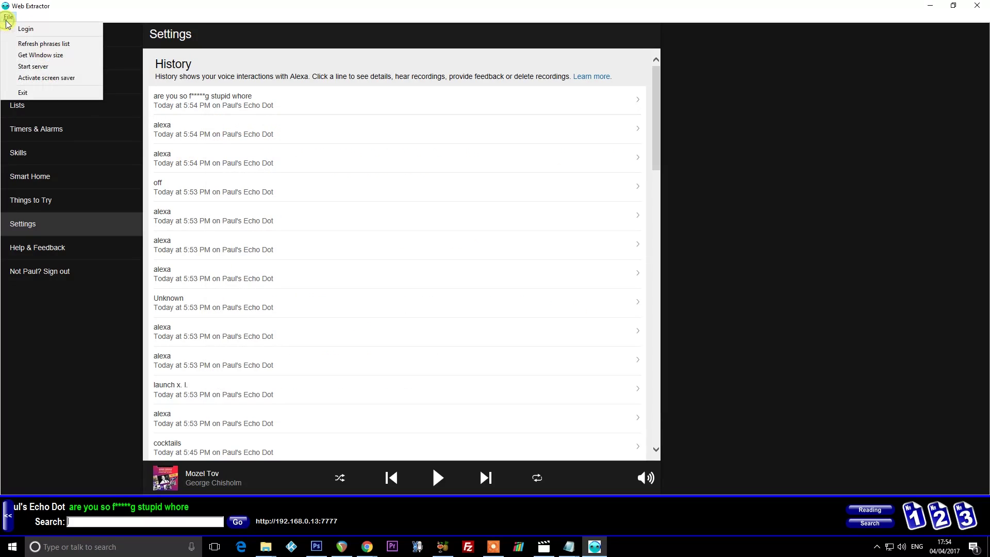
left_click(54, 44)
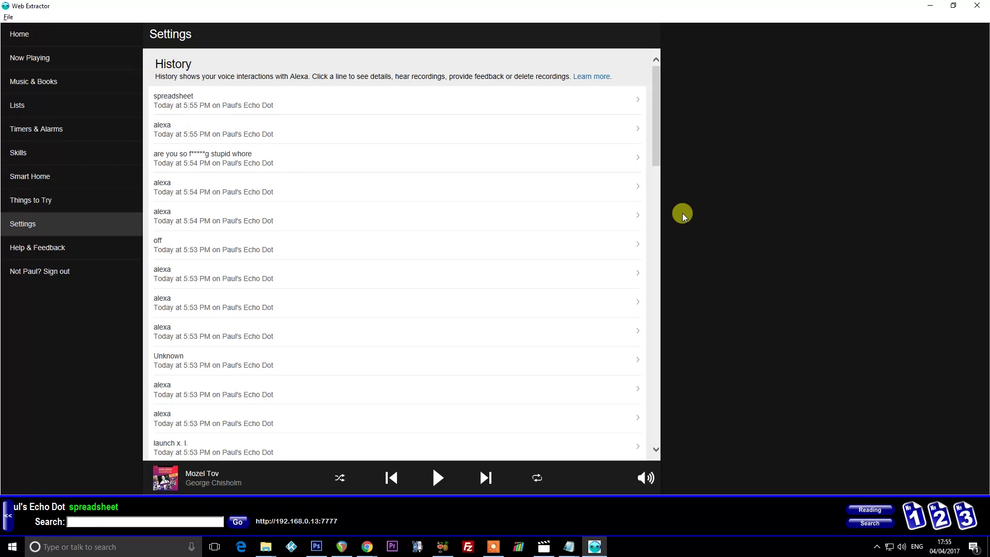
Correct the phrase for the Excel shortcut in the connections file to "Phrase:Spreadsheet", without any spaces
left_click(569, 546)
left_click(560, 517)
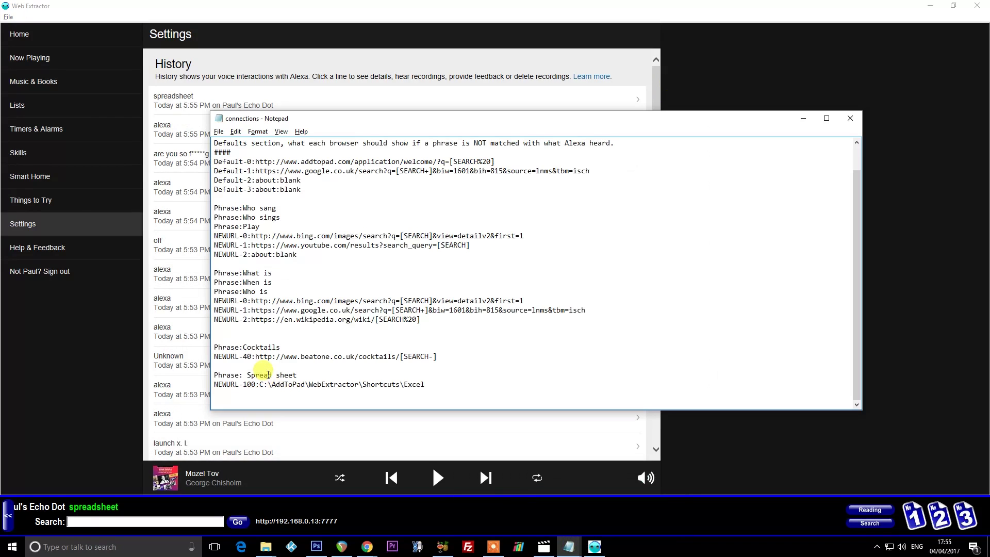
key("Delete")
key("Left")
key("Left")
key("Left")
key("Left")
key("Left")
key("Left")
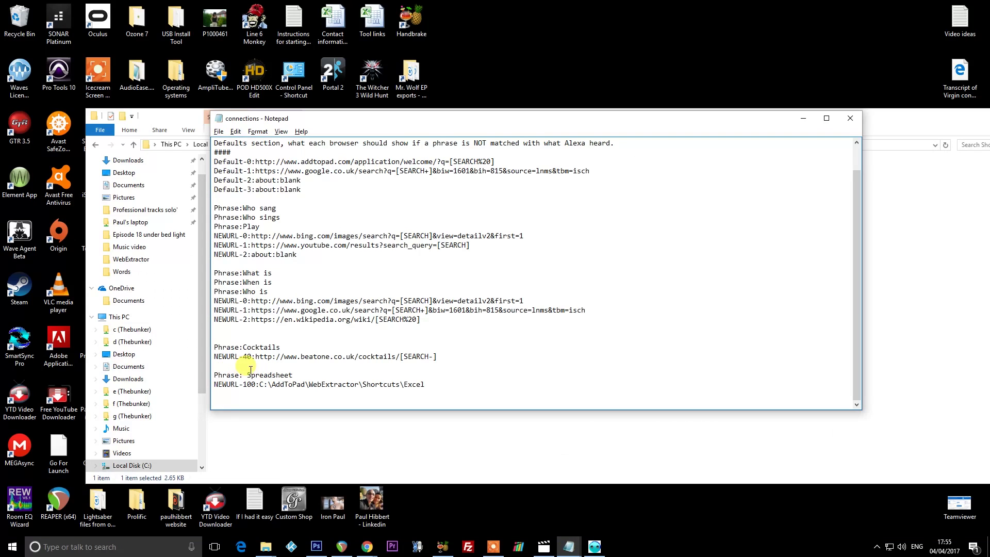
key("BackSpace")
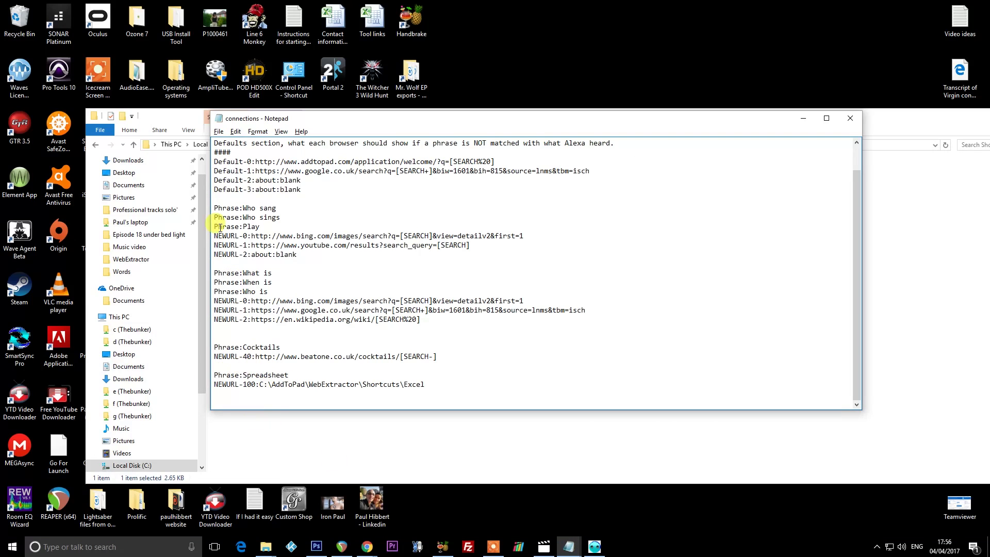
Save the corrected connections file and reload the phrases list in Web Extractor
left_click(219, 131)
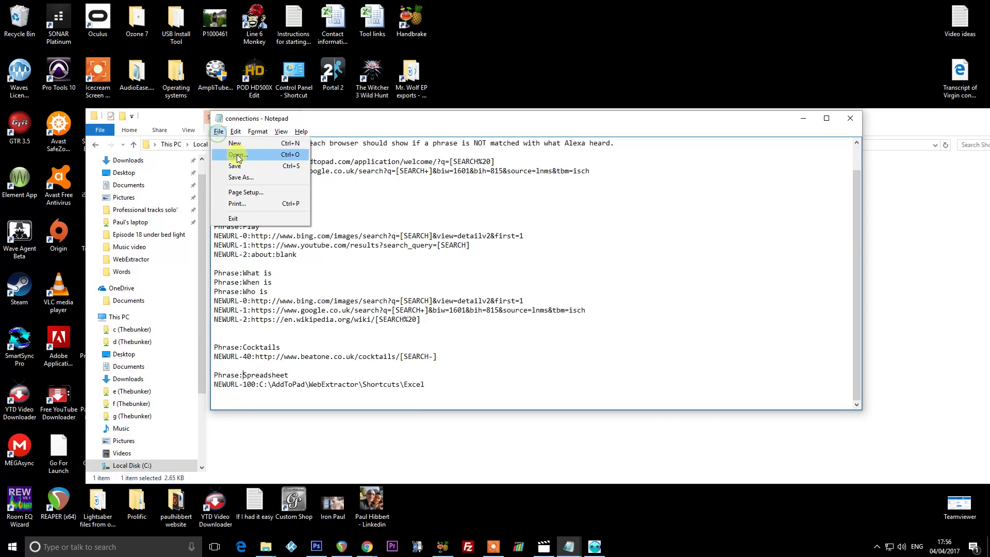
left_click(249, 167)
left_click(594, 546)
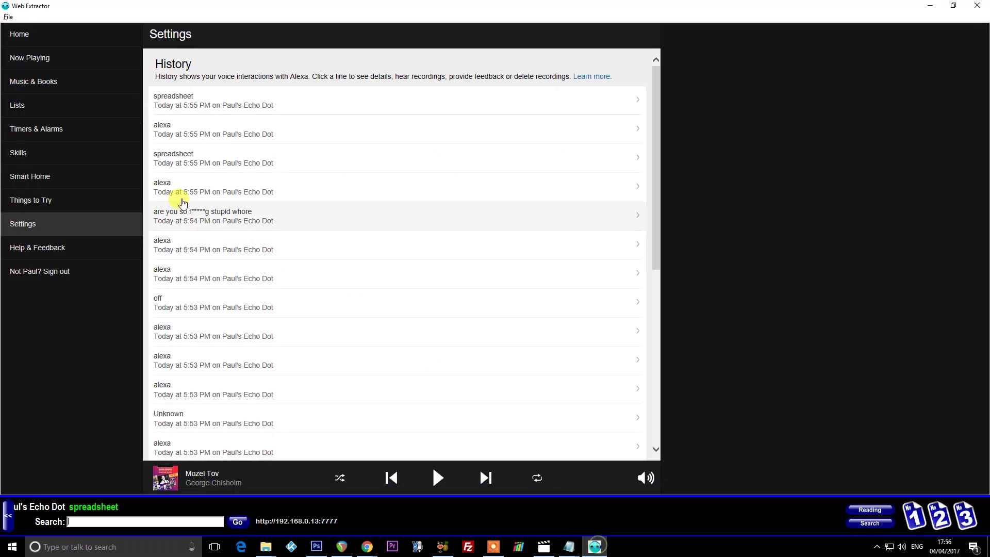
left_click(9, 17)
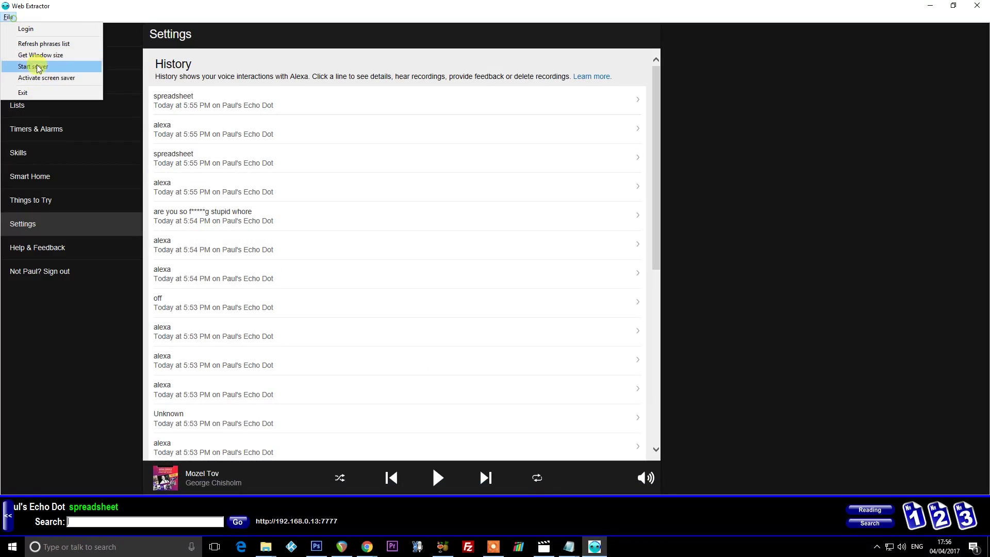
left_click(56, 43)
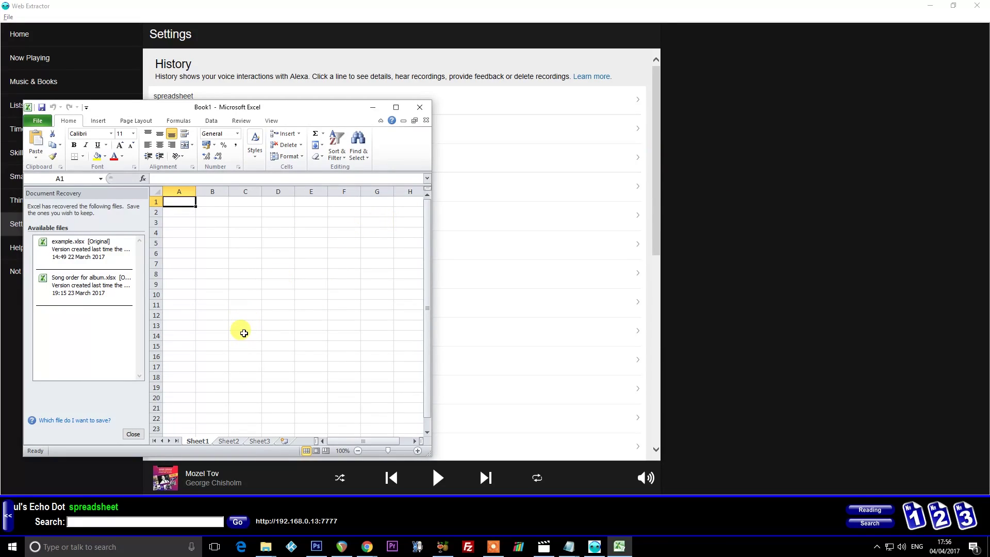
scroll(289, 309, "down", 1)
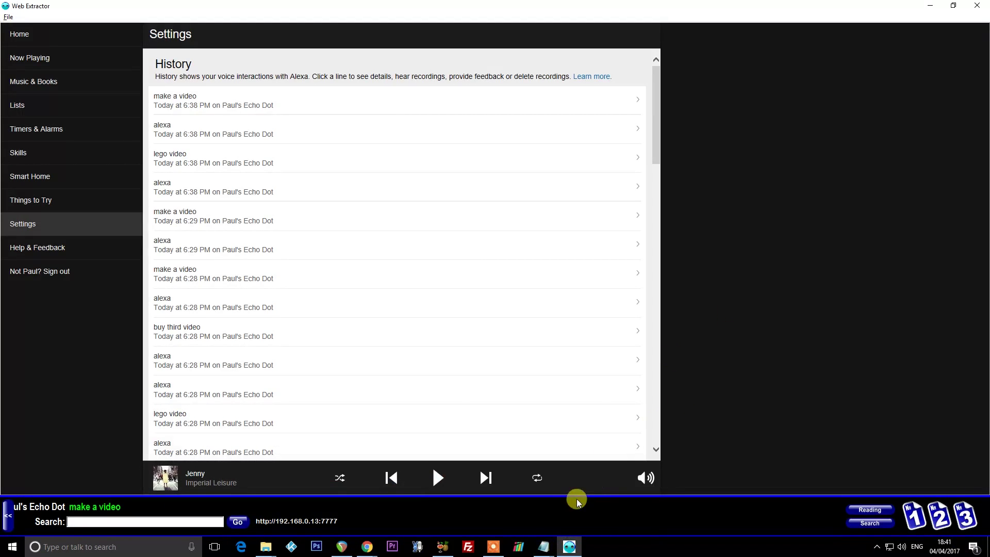
Open the connections file again and add the line "Phrase:Make a video" below the Spreadsheet entry, after a blank line
mouse_move(546, 552)
left_click(520, 468)
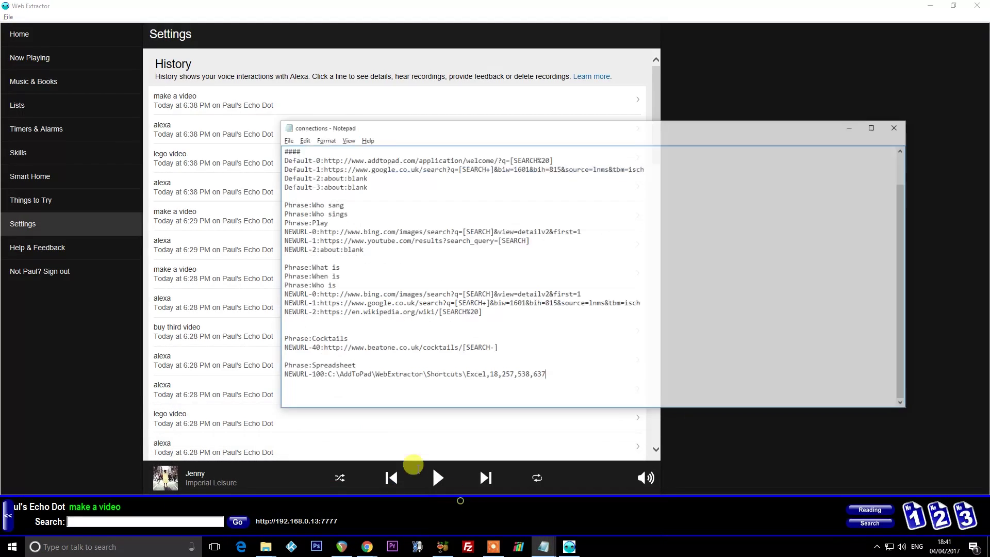
left_click(553, 371)
key("Return")
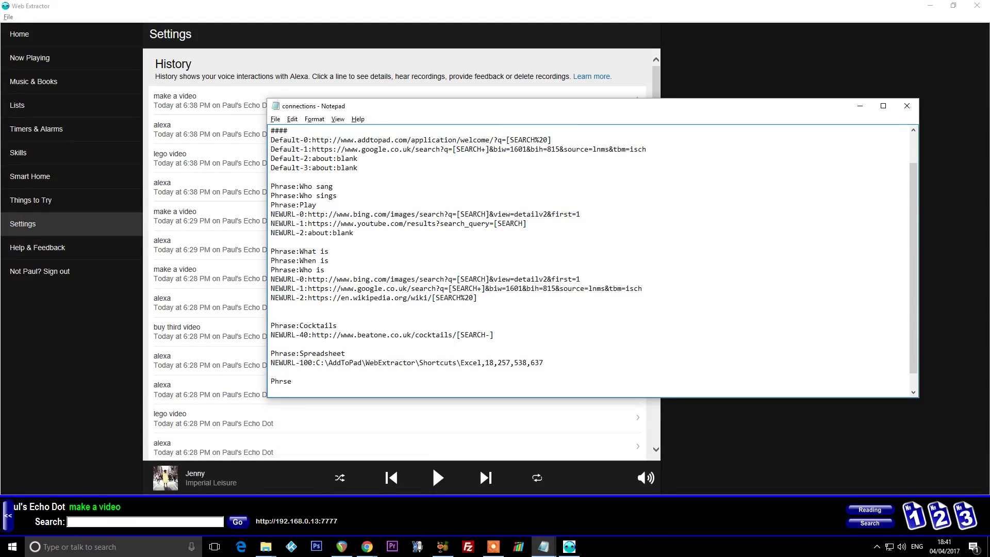
type("Phrase:Make a video")
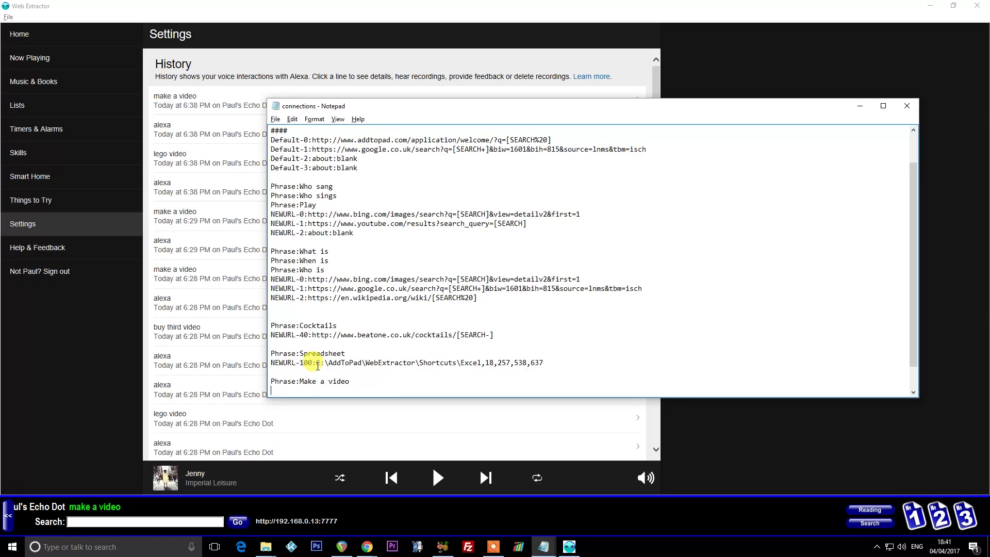
Copy the "NEWURL-100:" prefix from the Spreadsheet entry to a new line under "Phrase:Make a video"
left_click_drag(317, 362, 273, 361)
key("ctrl+c")
left_click(350, 382)
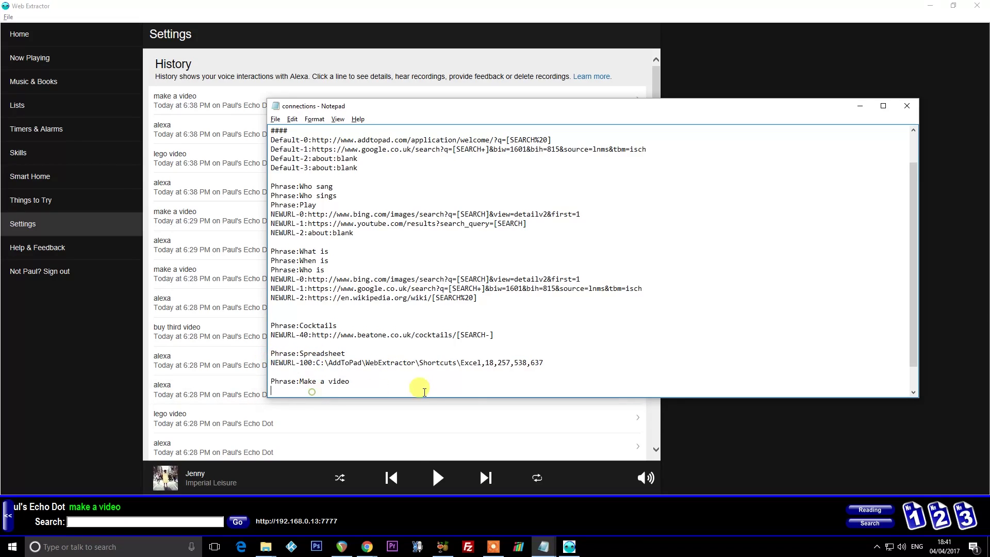
key("Return")
key("ctrl+v")
Find Adobe Photoshop CS6 (64 Bit) with the Windows search, open its file location and create a desktop shortcut to it
left_click(267, 547)
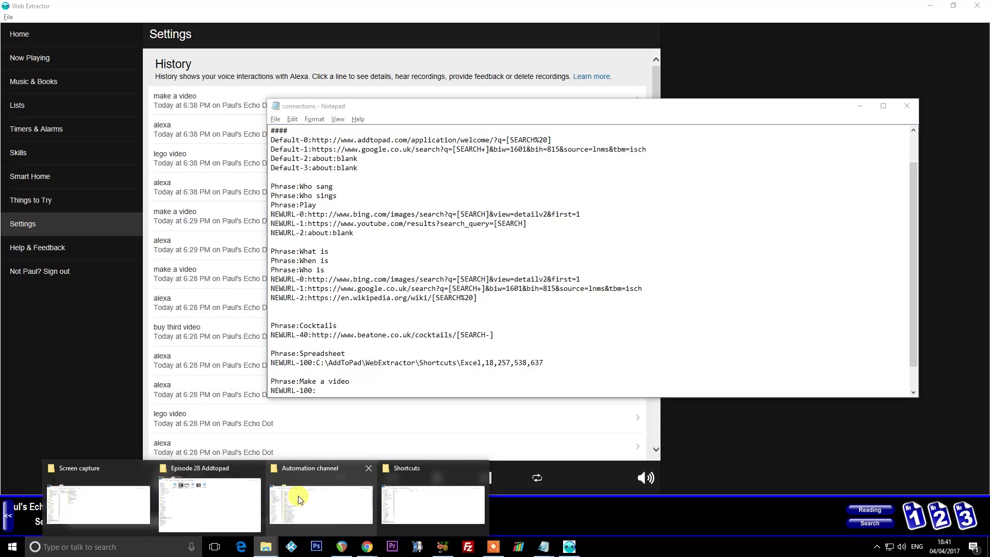
left_click(405, 511)
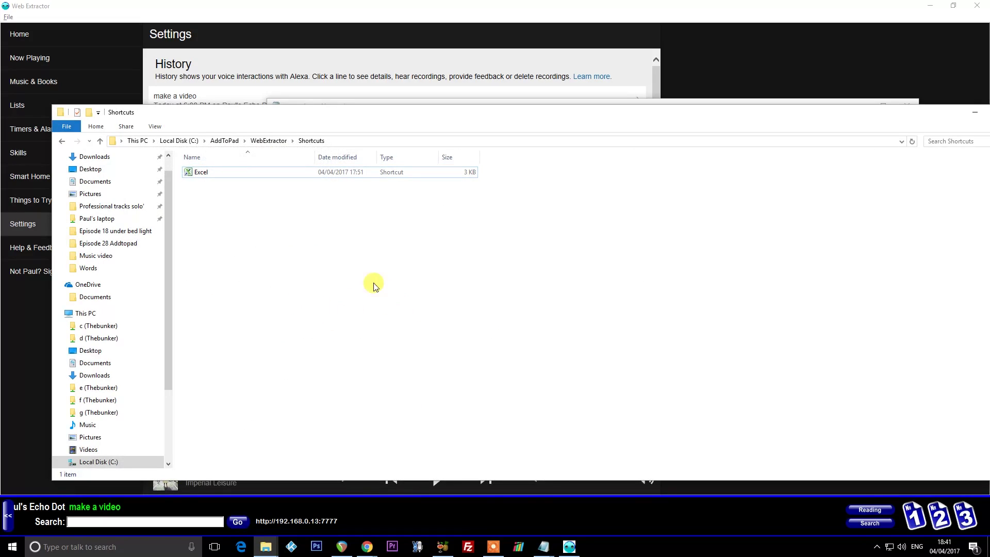
left_click(111, 545)
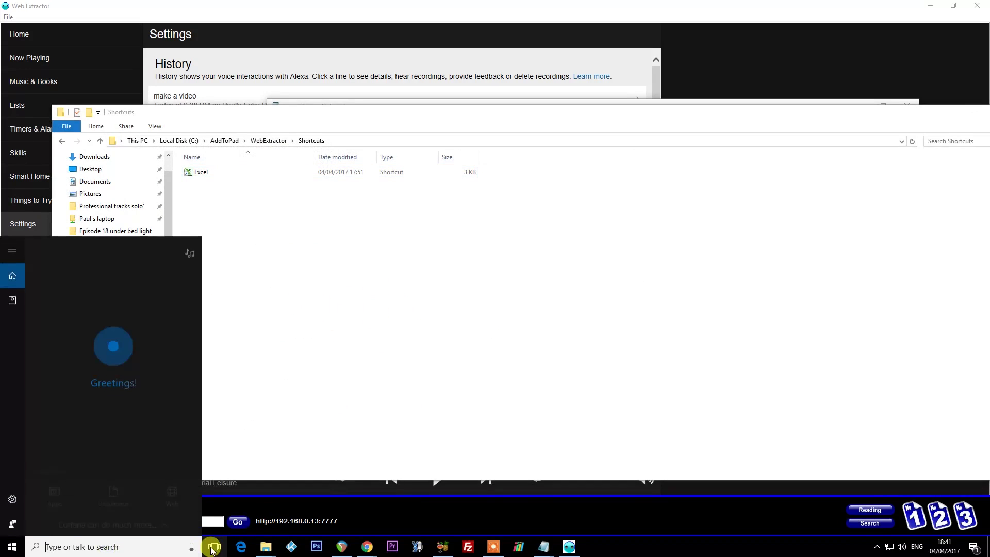
type("Photo")
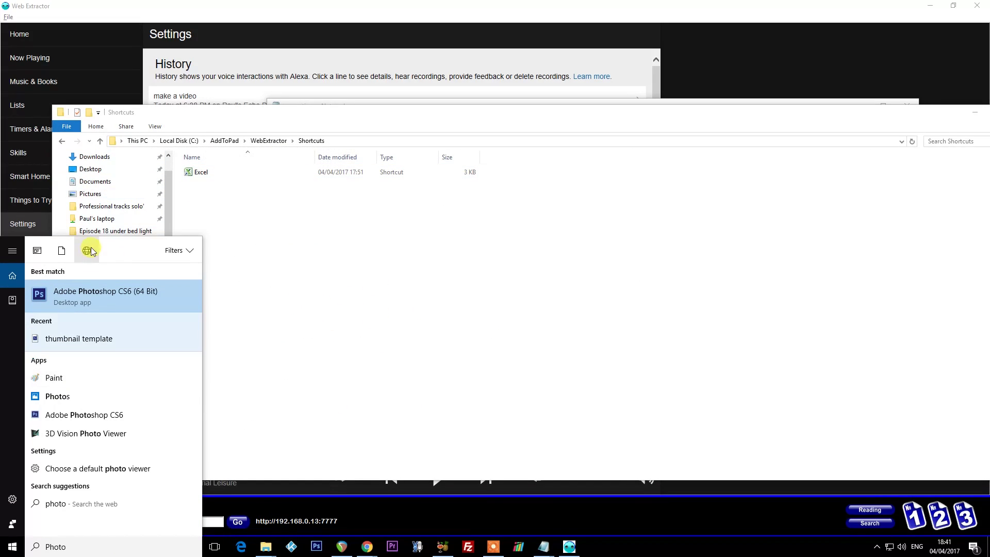
right_click(83, 291)
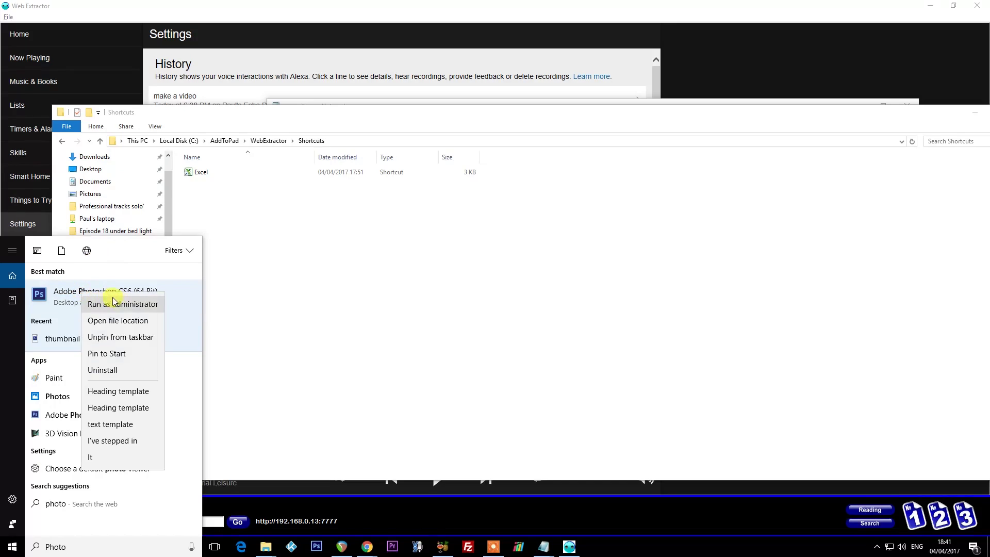
left_click(128, 320)
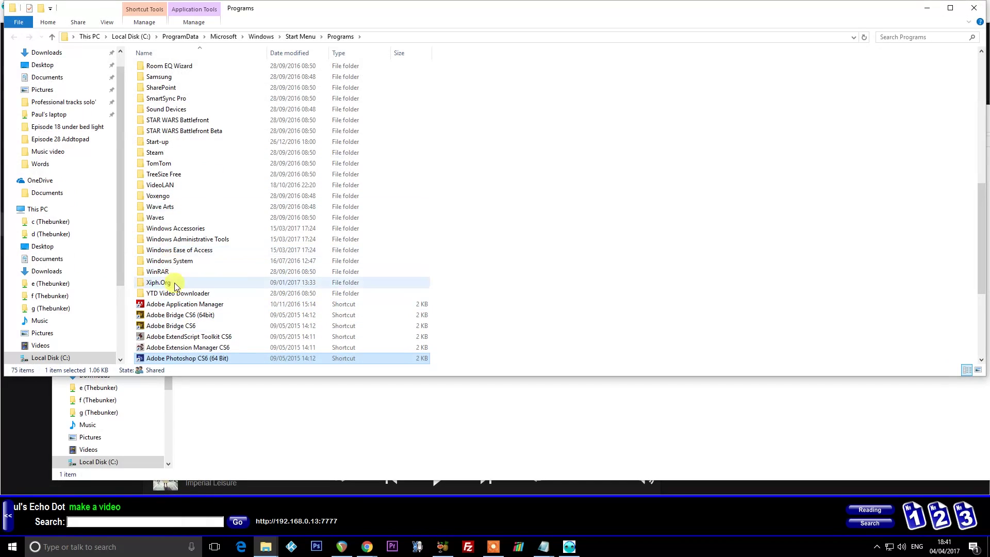
right_click(185, 363)
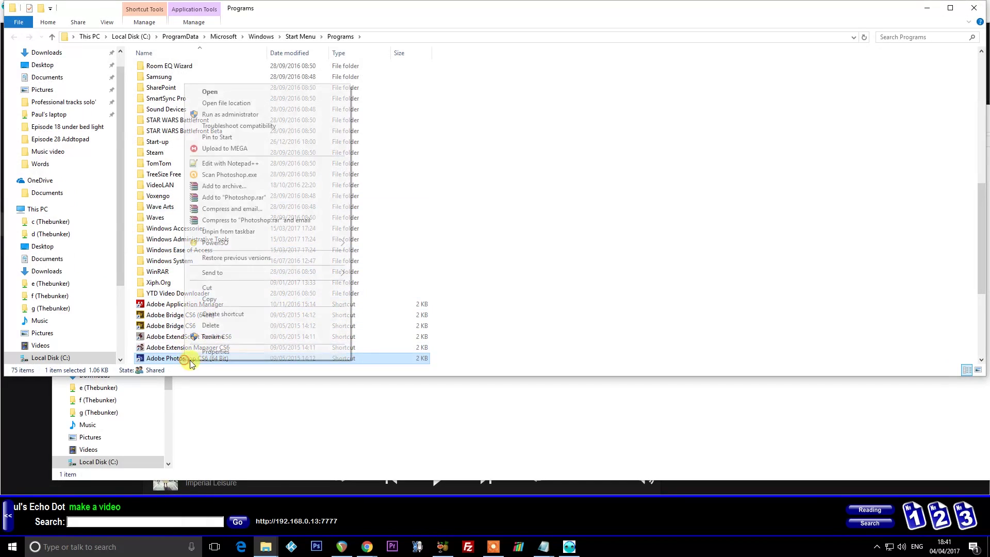
left_click(244, 314)
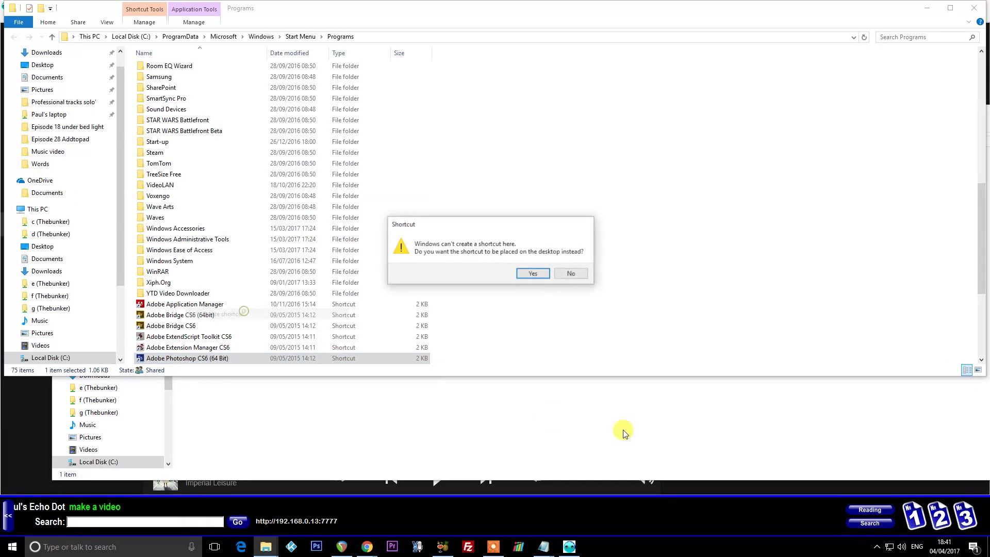
left_click(531, 276)
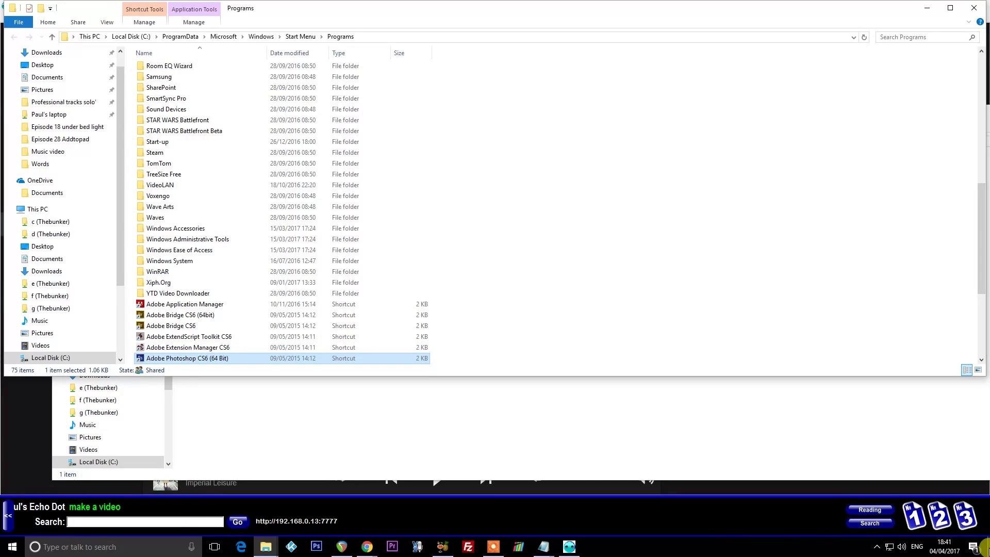
Move the new Adobe Photoshop CS6 shortcut from the desktop into the WebExtractor Shortcuts folder and rename it Photoshop
left_click(987, 547)
left_click_drag(412, 285, 490, 374)
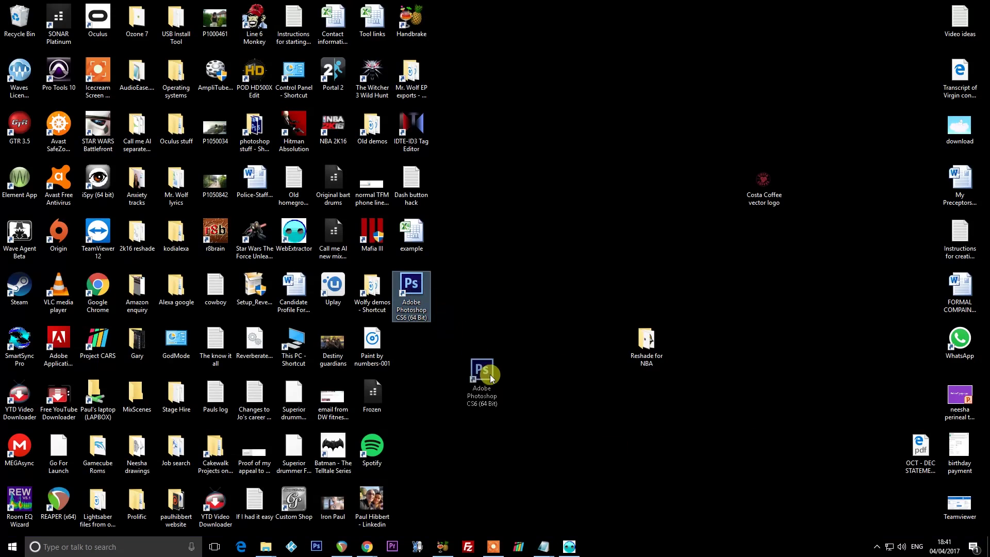
left_click_drag(522, 415, 264, 545)
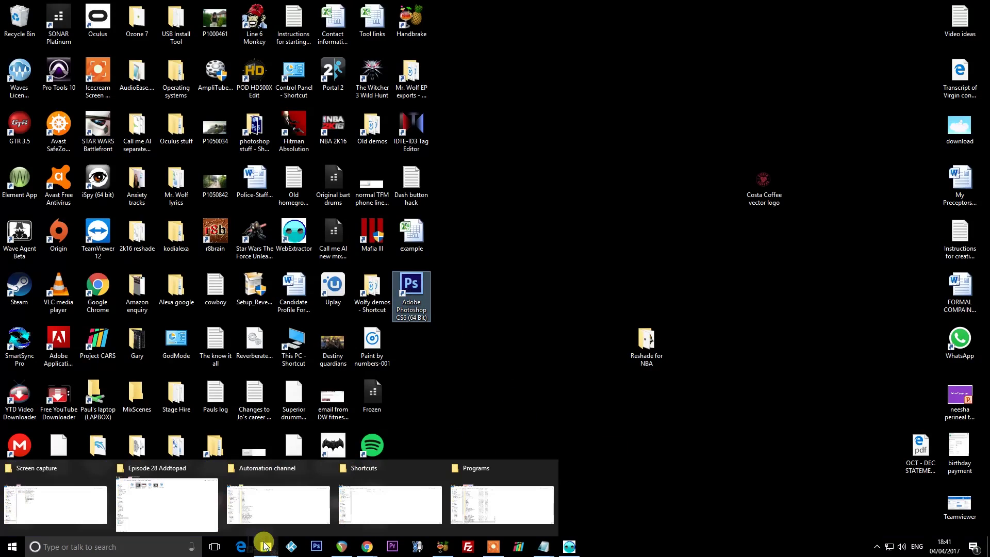
left_click_drag(263, 542, 288, 284)
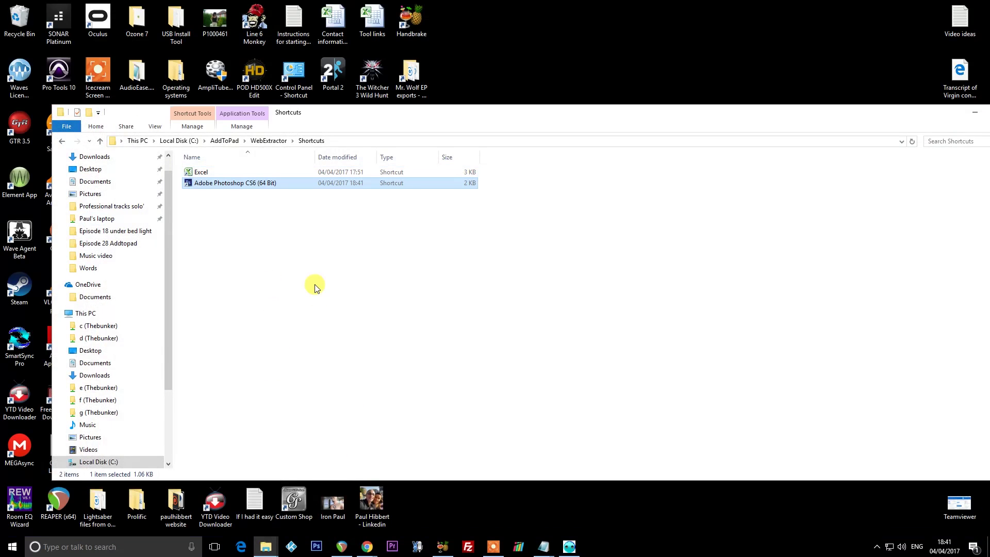
left_click(260, 184)
type("Photoshop")
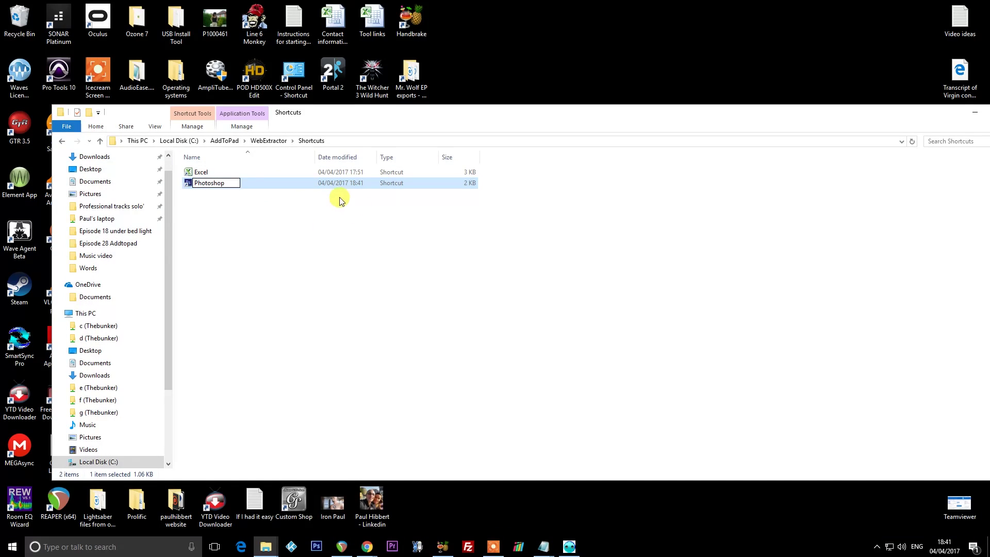
left_click(342, 196)
Complete the NEWURL-100 line under "Phrase:Make a video" with the copied folder path, giving "C:\AddToPad\WebExtractor\Shortcuts\Photoshop"
left_click(349, 141)
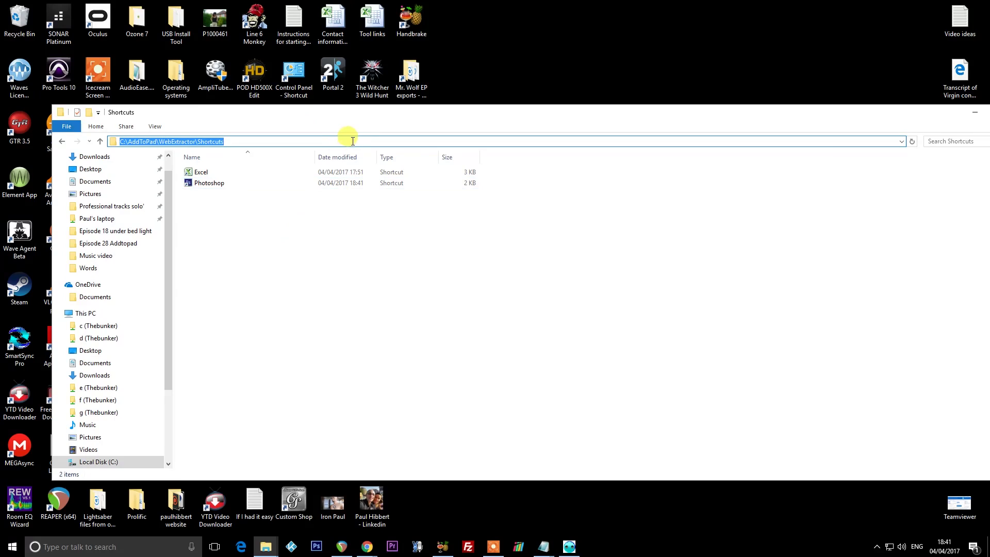
key("super+Tab")
left_click(707, 117)
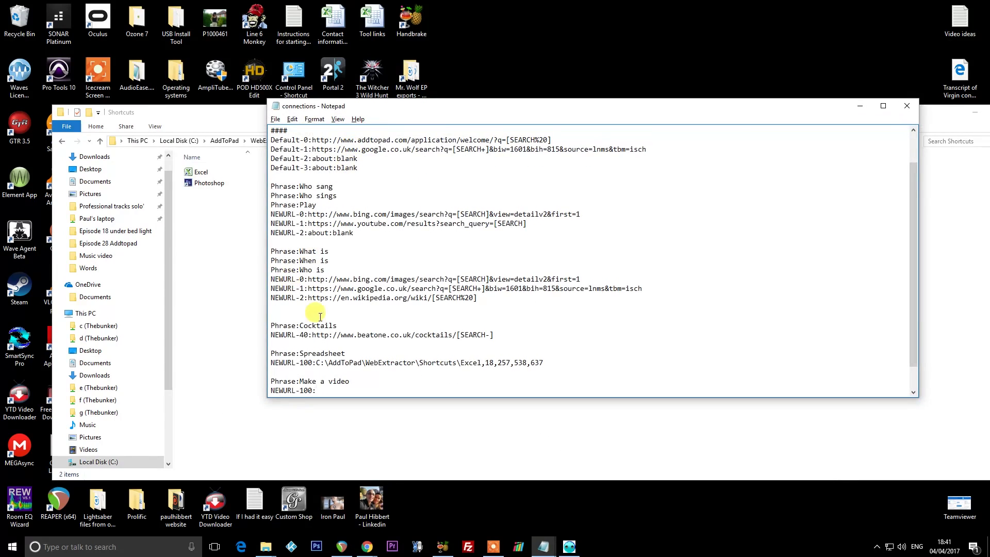
key("ctrl+v")
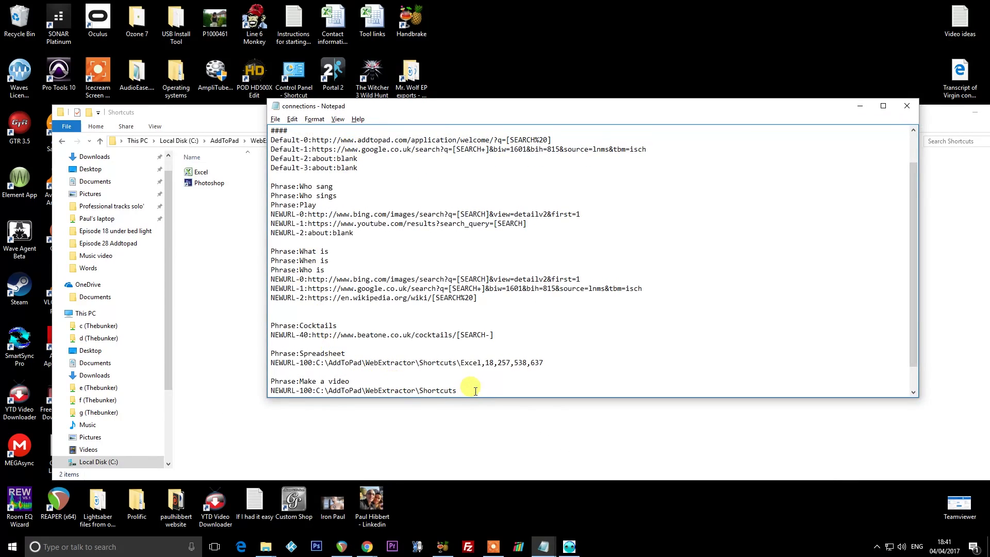
type("\\photoshop")
left_click(464, 390)
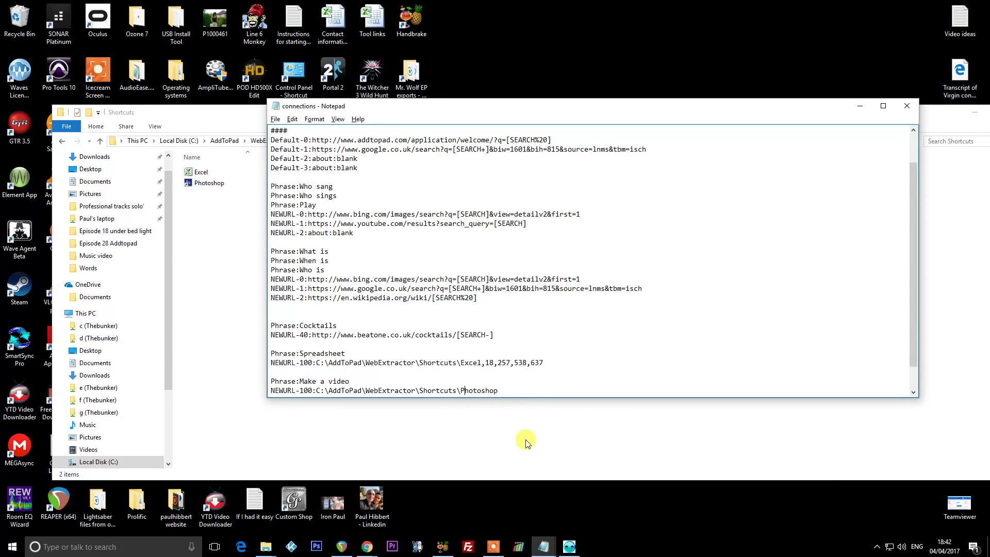
left_click(513, 390)
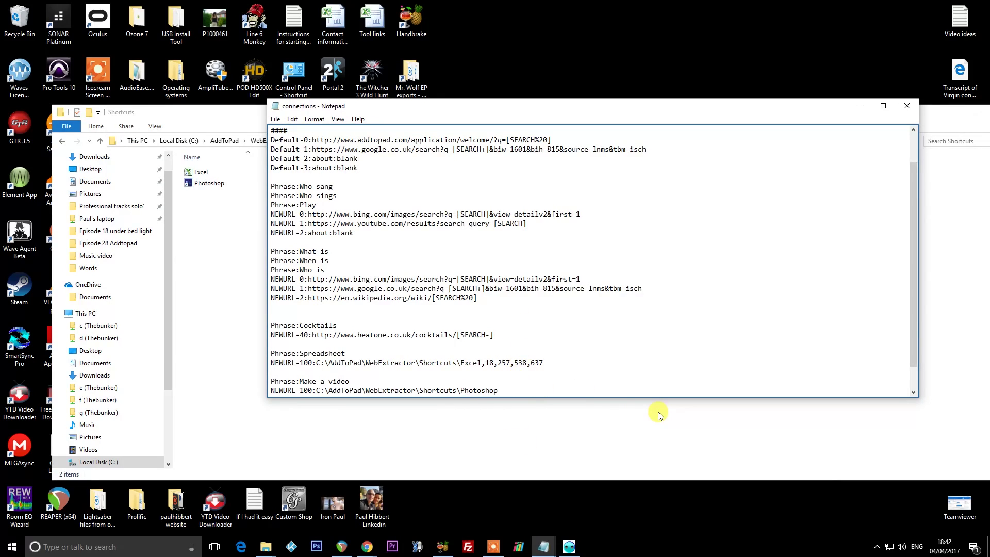
Copy the Photoshop NEWURL-100 line and paste it three times on new lines below it
left_click_drag(502, 383, 263, 383)
key("ctrl+c")
key("End")
key("Return")
key("ctrl+v")
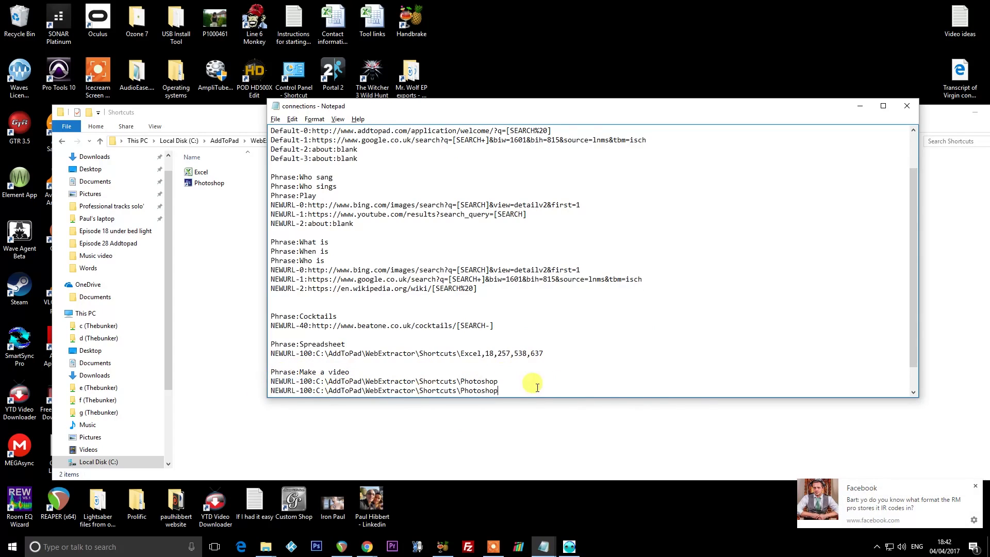
key("Return")
key("ctrl+v")
key("Return")
key("ctrl+v")
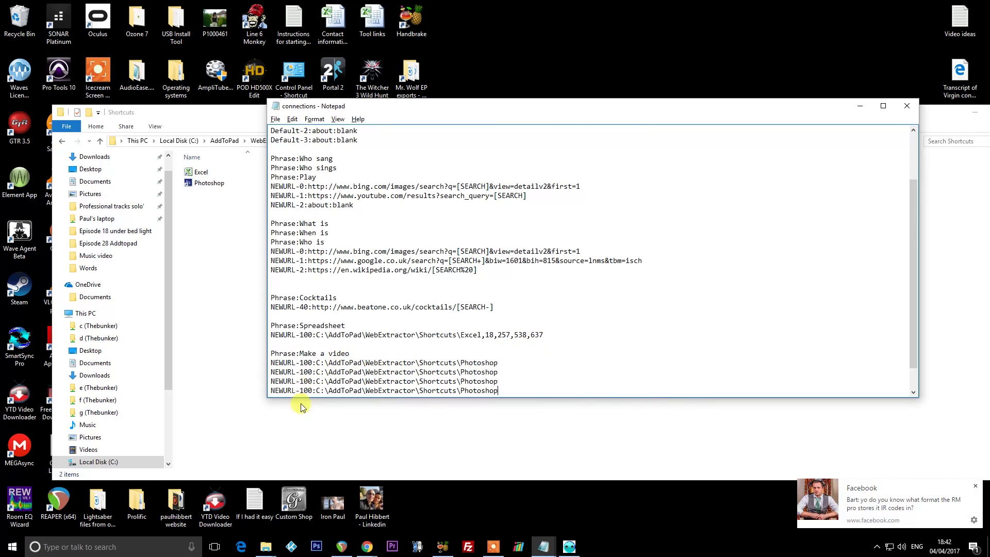
Remove "Photoshop" from the three pasted lines, keeping each path up to "Shortcuts\"
key("BackSpace")
key("BackSpace")
key("BackSpace")
key("BackSpace")
key("BackSpace")
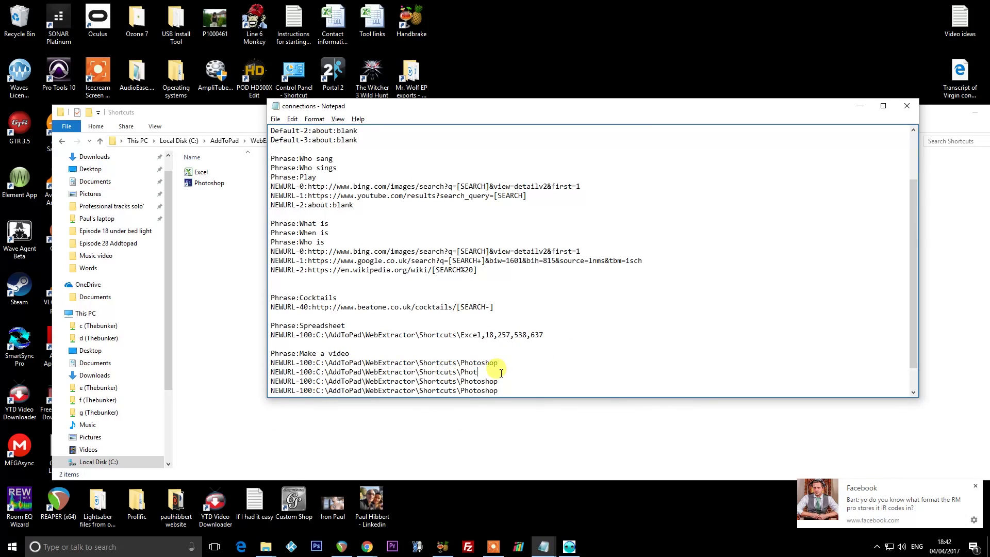
key("BackSpace")
key("BackSpace")
left_click(506, 390)
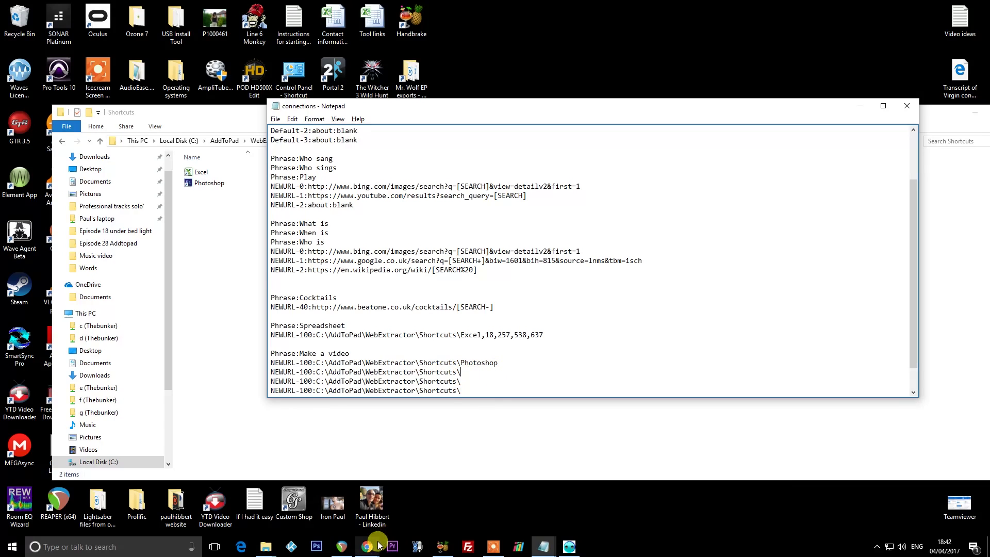
Find REAPER (x64) with the Windows search, open its file location and create a desktop shortcut to it
left_click(90, 548)
type("reaper")
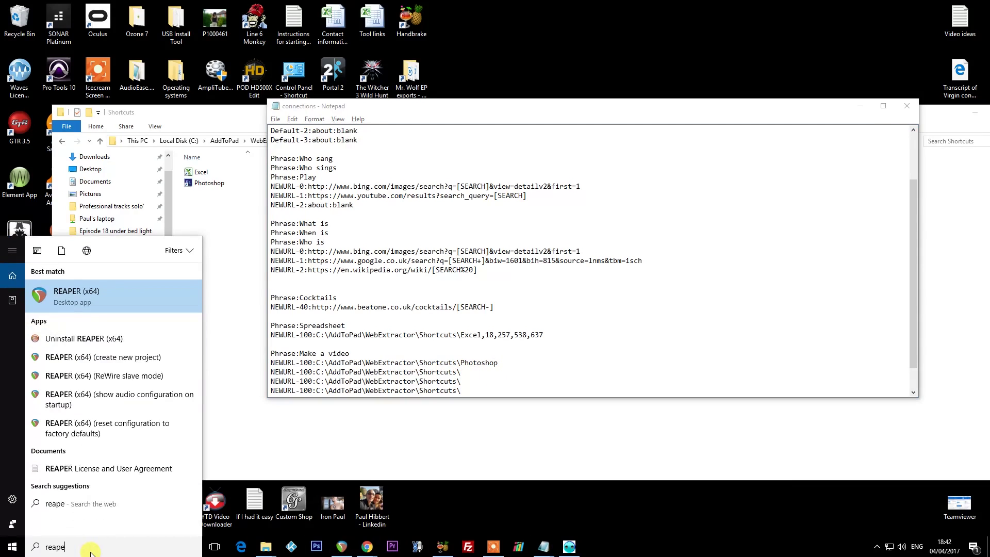
right_click(72, 290)
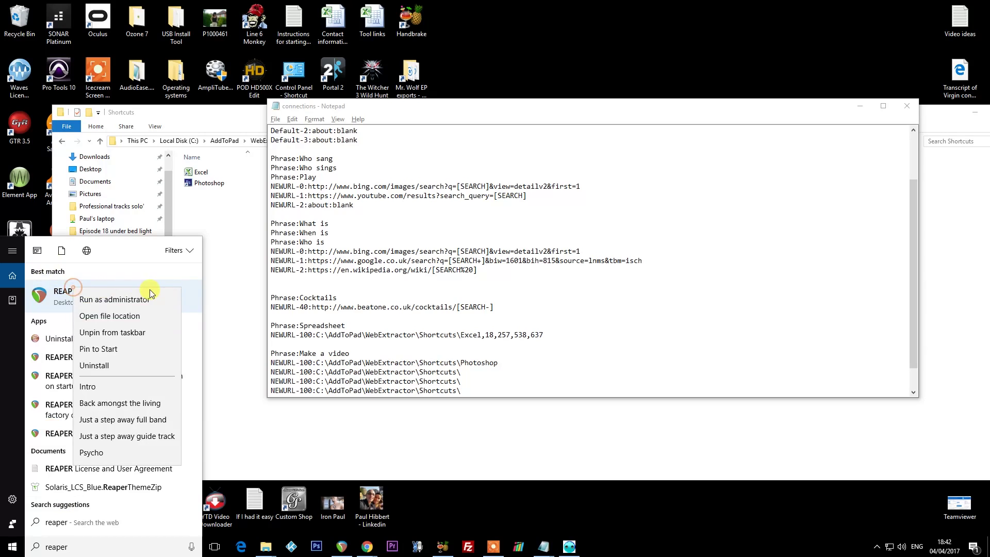
left_click(121, 315)
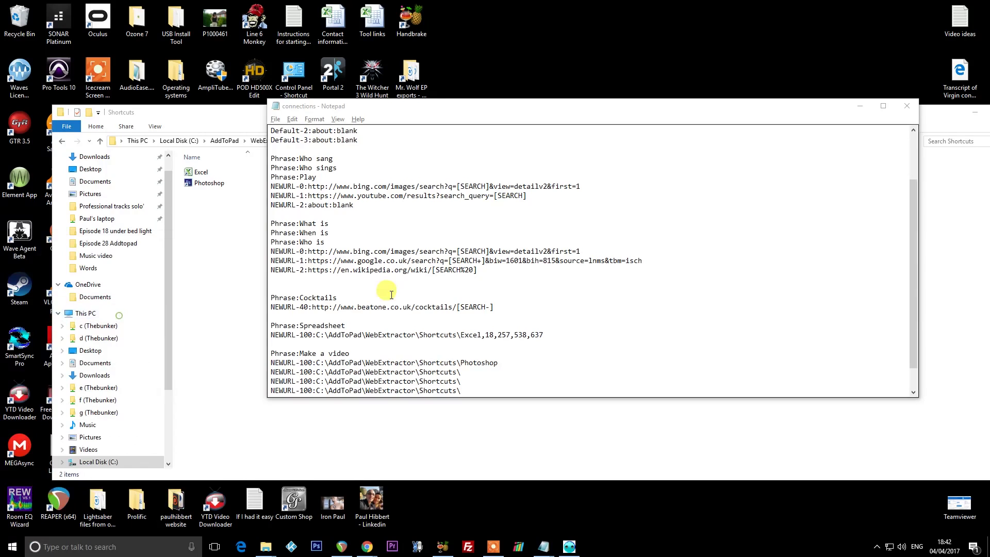
right_click(167, 126)
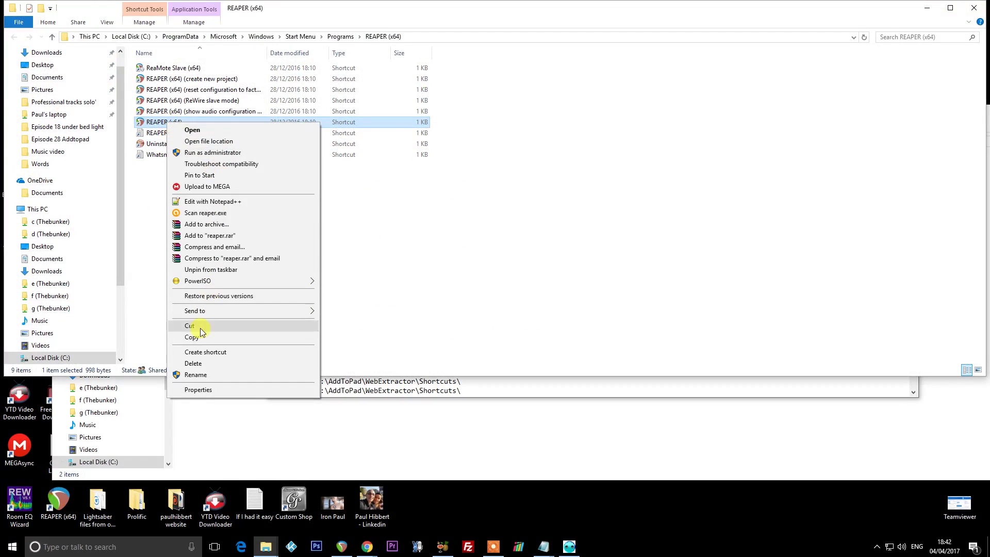
left_click(202, 353)
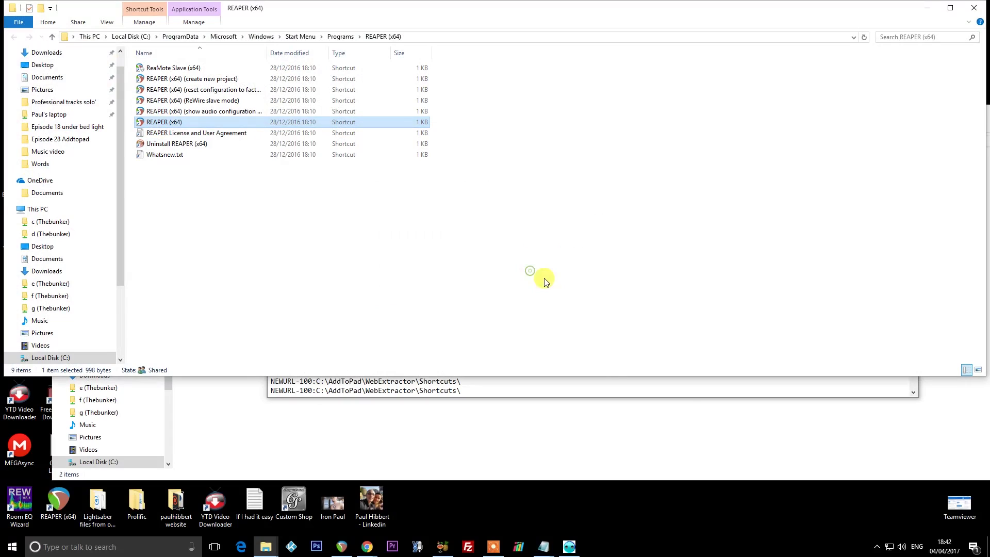
left_click(534, 273)
Move the new REAPER (x64) shortcut from the desktop into the WebExtractor Shortcuts folder and rename it REAPER
left_click(983, 551)
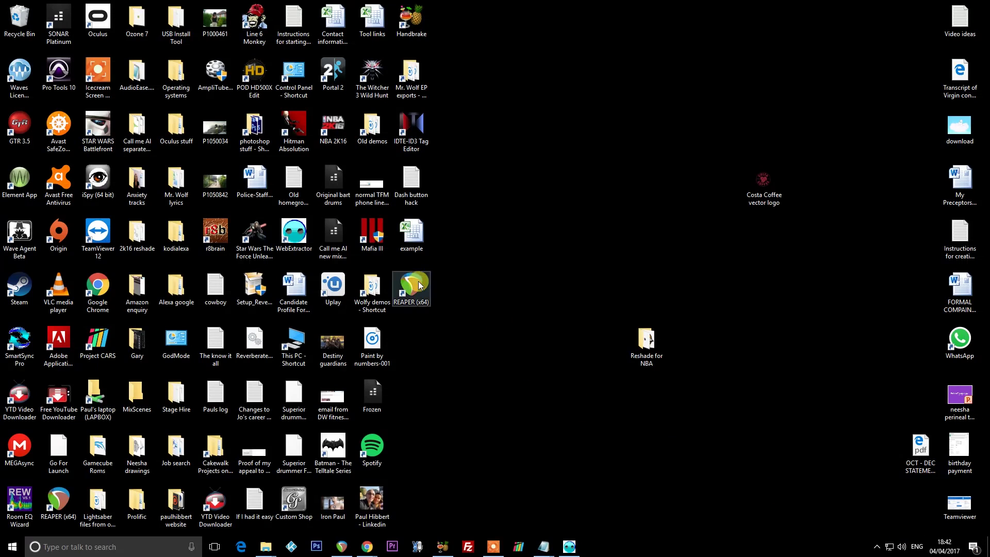
left_click_drag(411, 286, 227, 195)
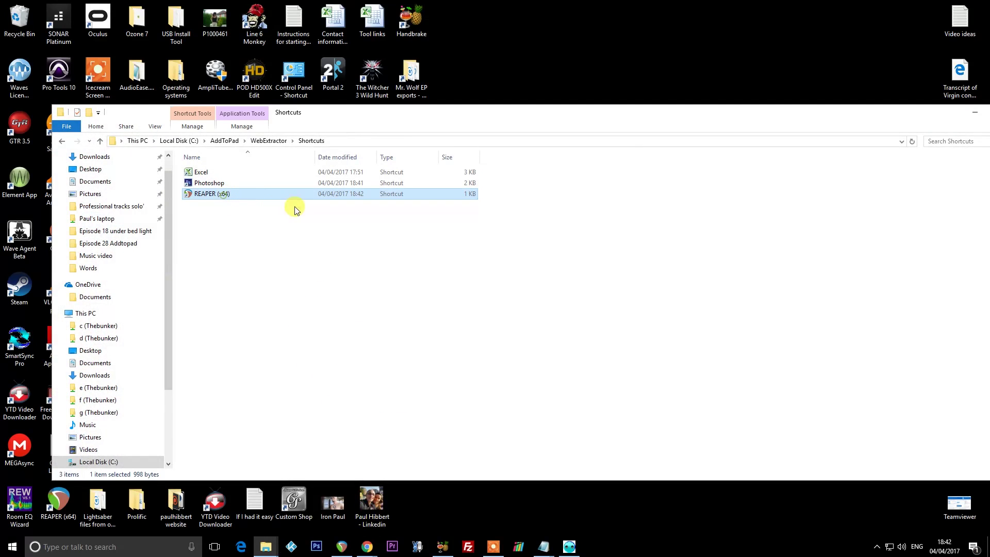
left_click(220, 194)
key("End")
key("BackSpace")
key("BackSpace")
key("BackSpace")
key("BackSpace")
key("BackSpace")
key("BackSpace")
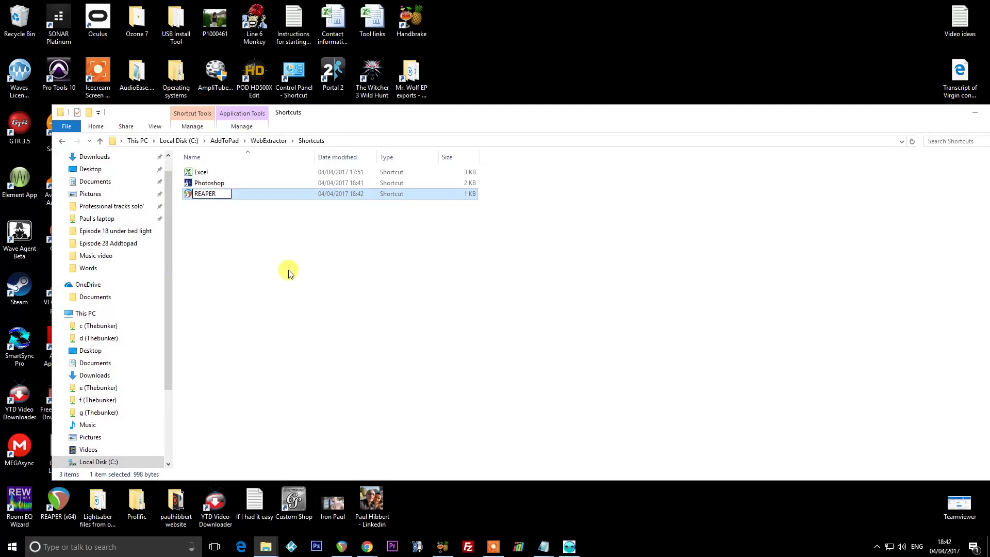
left_click(288, 270)
Copy the REAPER shortcut's name and paste it at the end of the second NEWURL-100 line under "Phrase:Make a video"
left_click(335, 142)
left_click(212, 195)
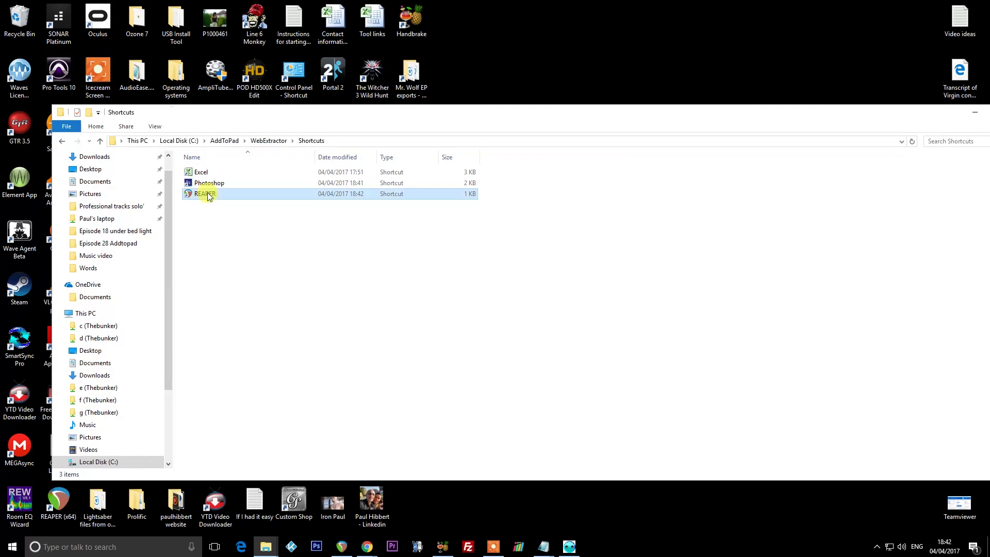
key("F2")
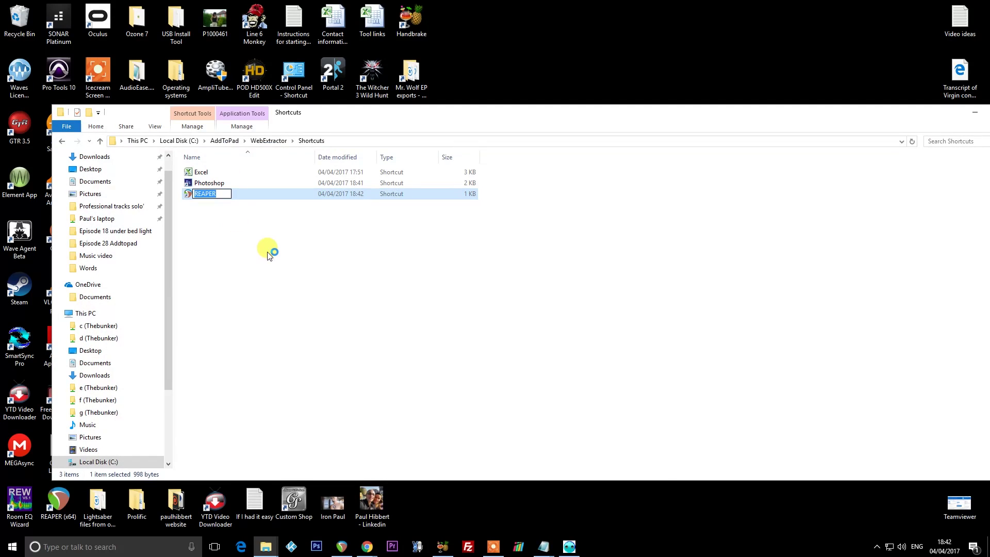
key("super+Tab")
key("Right")
key("Return")
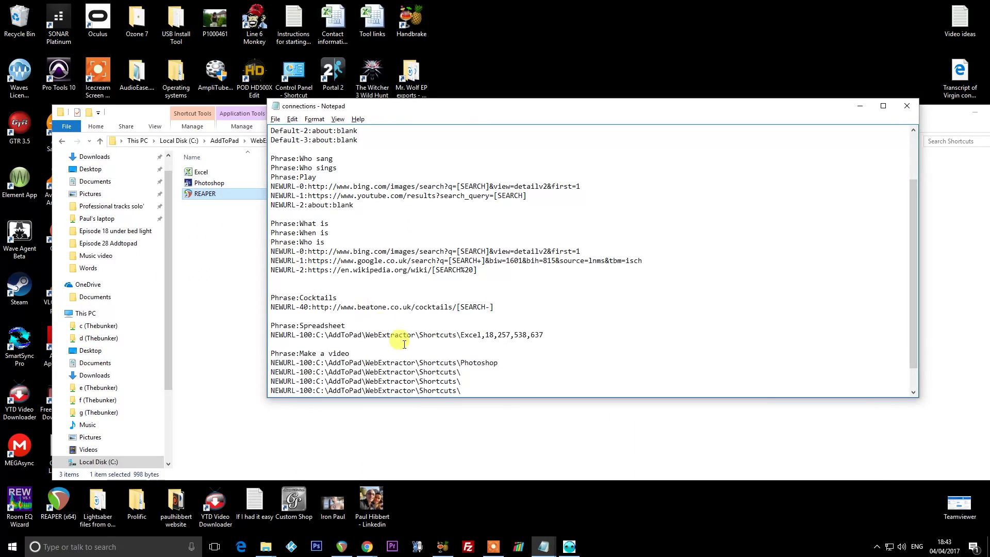
left_click(467, 372)
key("ctrl+v")
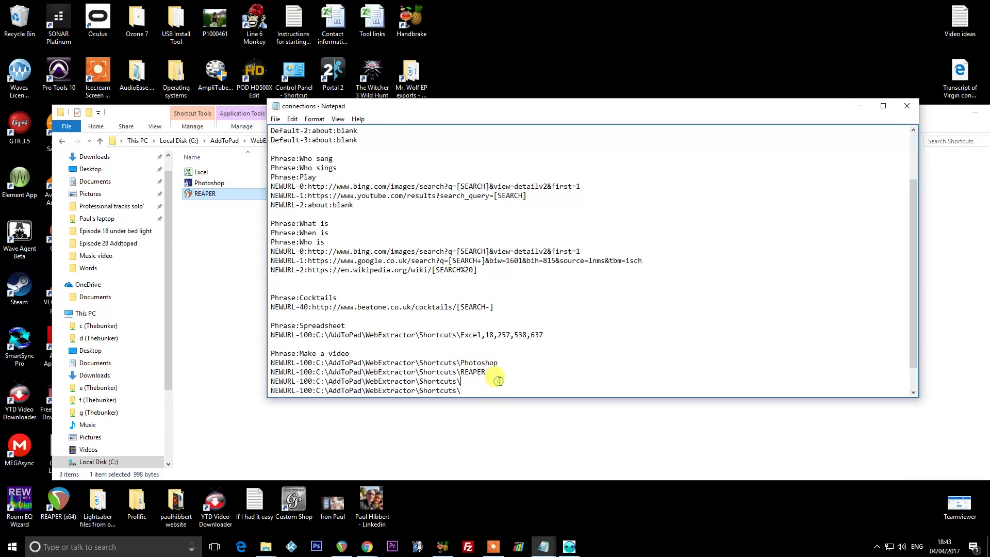
key("alt+Tab")
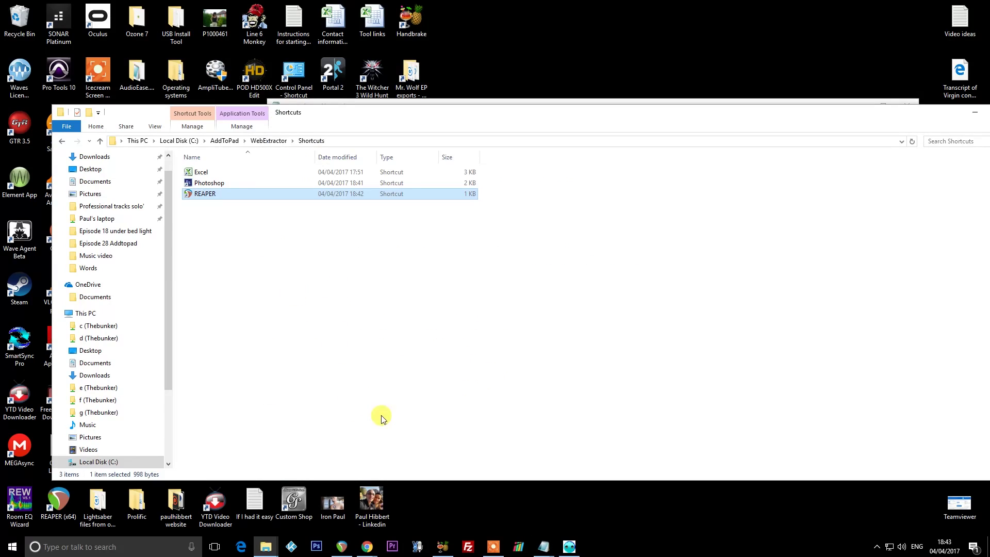
Find Adobe Premiere Pro CC 2015 with the Windows search, open its file location and create a desktop shortcut to it
left_click(265, 546)
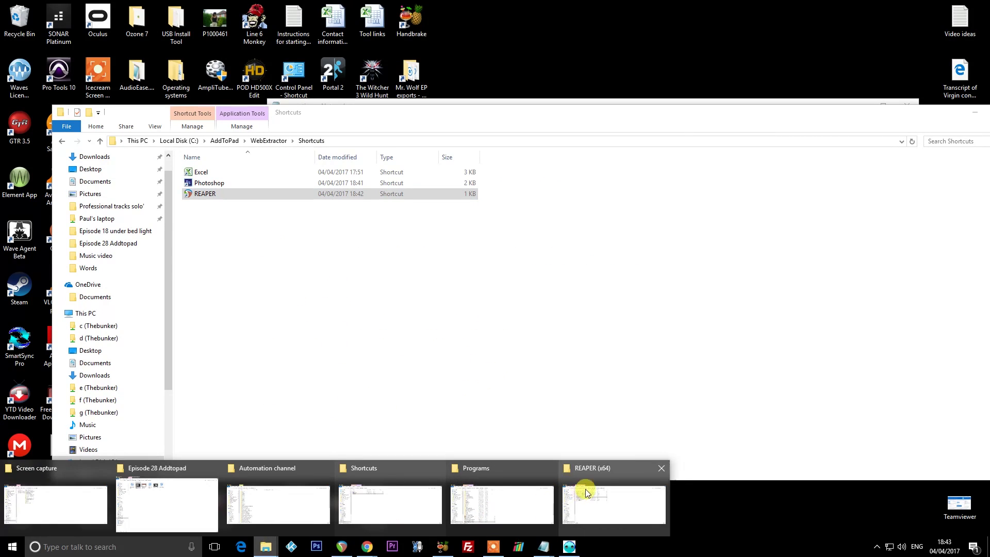
left_click(163, 545)
type("Pr")
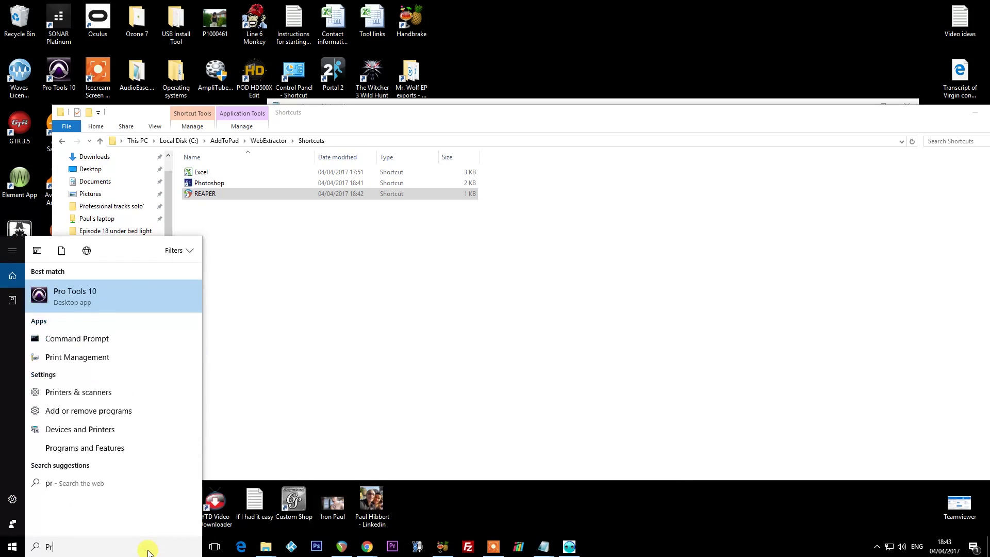
type("emiere")
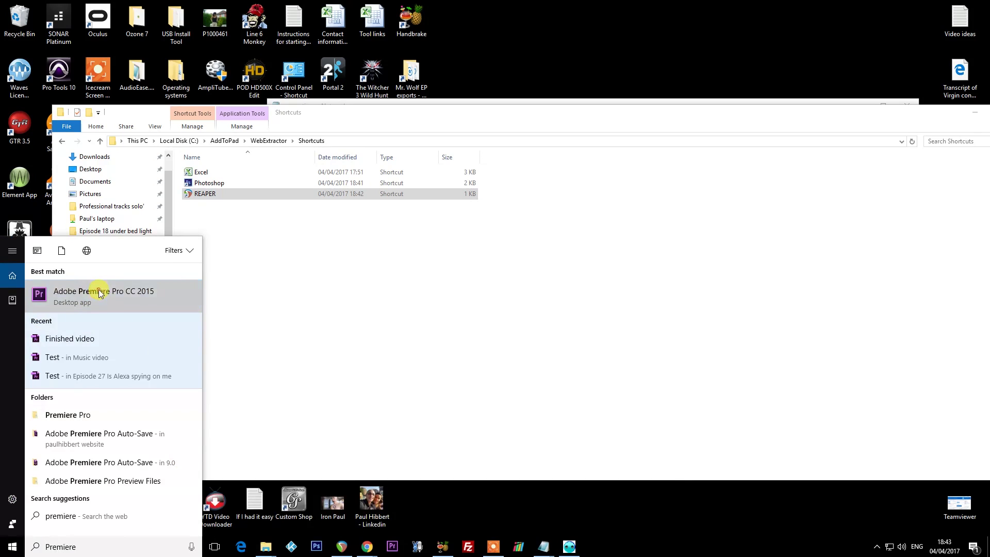
right_click(96, 290)
left_click(135, 316)
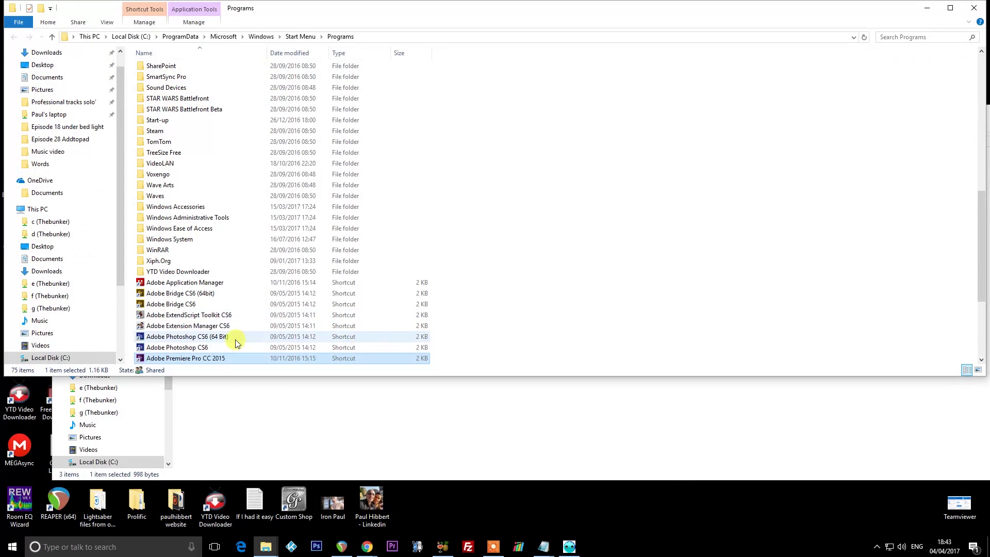
right_click(193, 360)
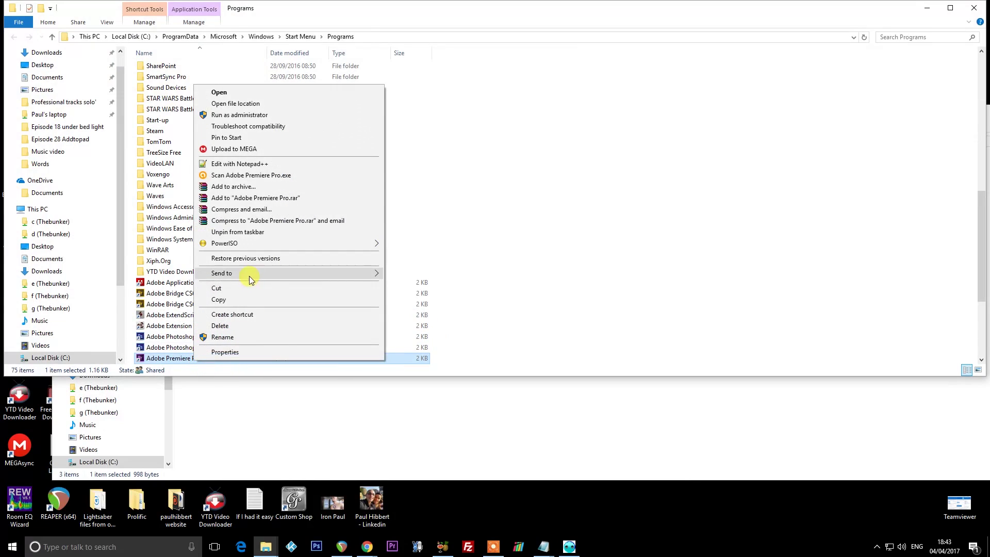
left_click(237, 313)
left_click(539, 275)
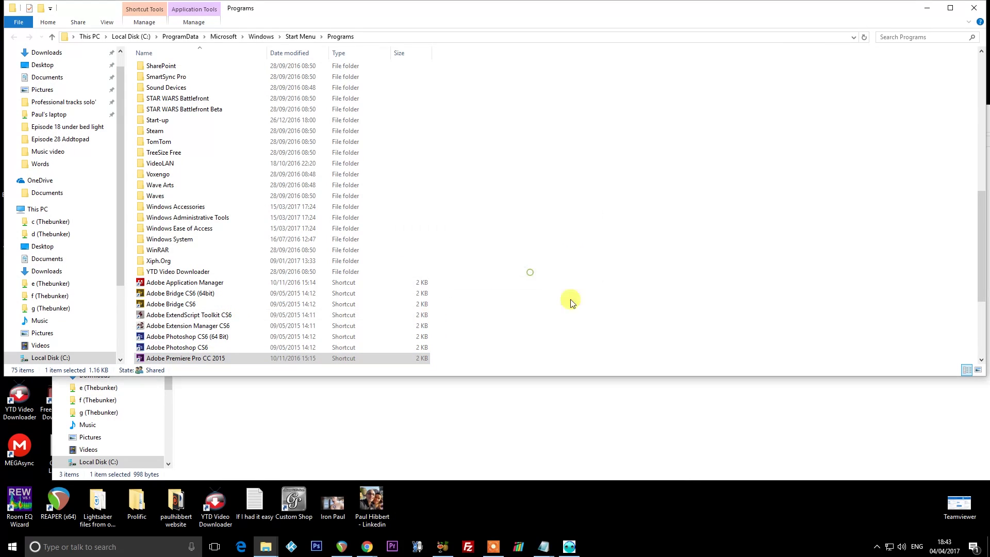
Move the Adobe Premiere Pro CC 2015 shortcut from the desktop into the WebExtractor Shortcuts folder and rename it Premiere
left_click(988, 547)
left_click(411, 289)
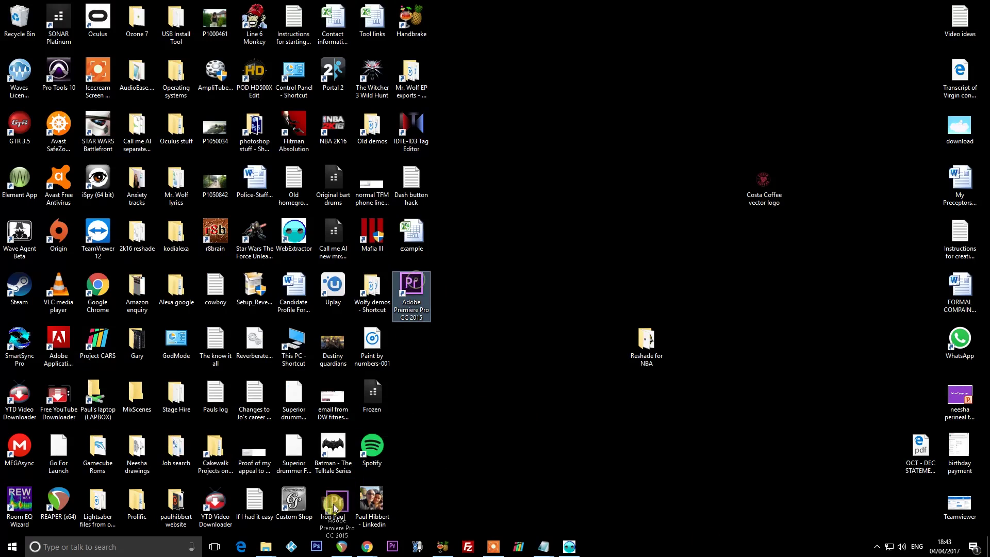
mouse_move(274, 549)
left_click_drag(273, 549, 345, 384)
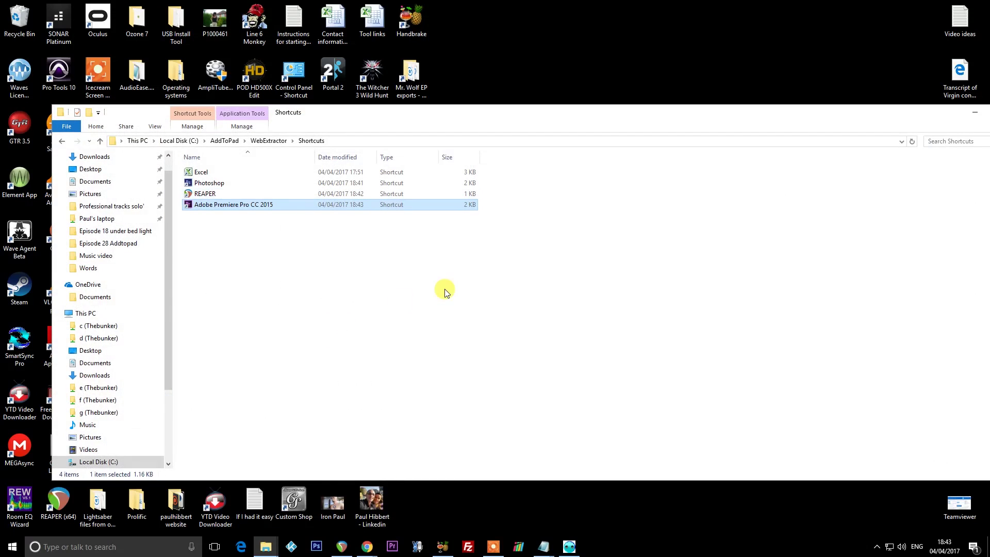
left_click(249, 205)
type("P")
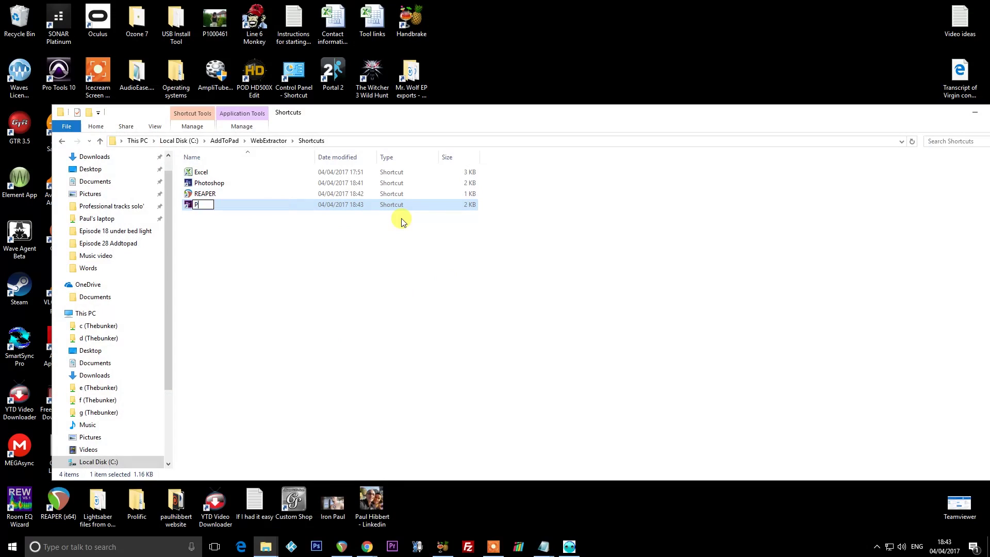
type("remiere")
key("Return")
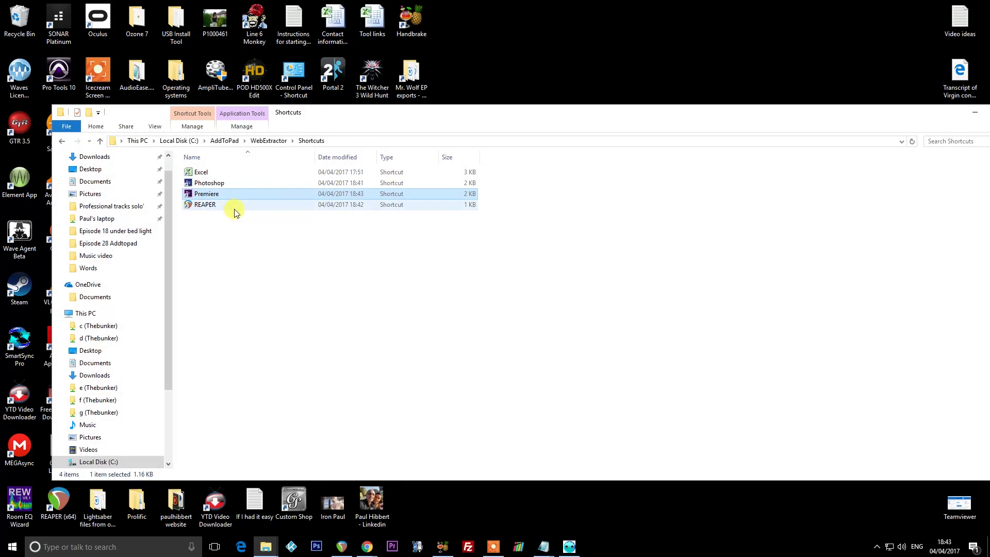
Copy the Premiere shortcut's name and add it at the end of the third NEWURL-100 line under "Phrase:Make a video"
left_click(212, 194)
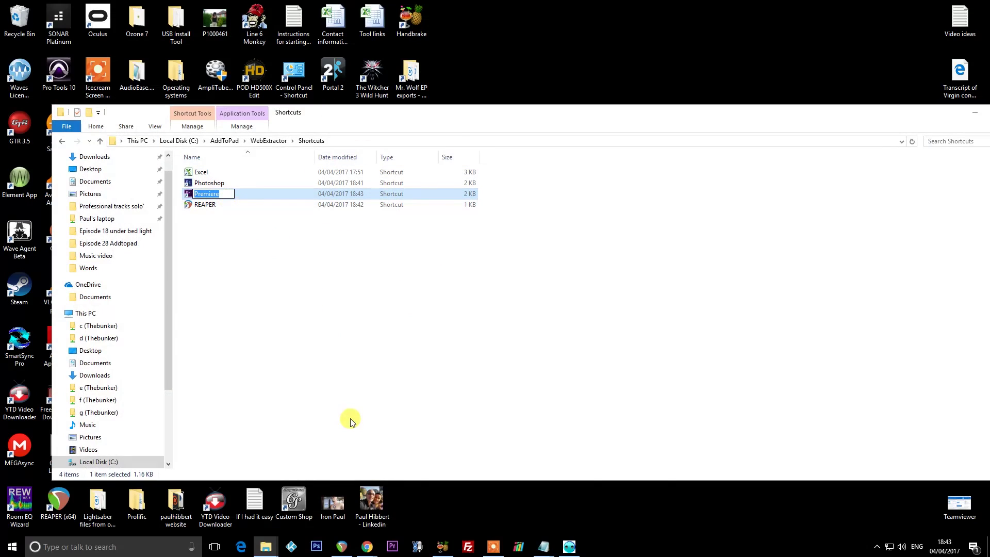
key("alt+Tab")
left_click(473, 382)
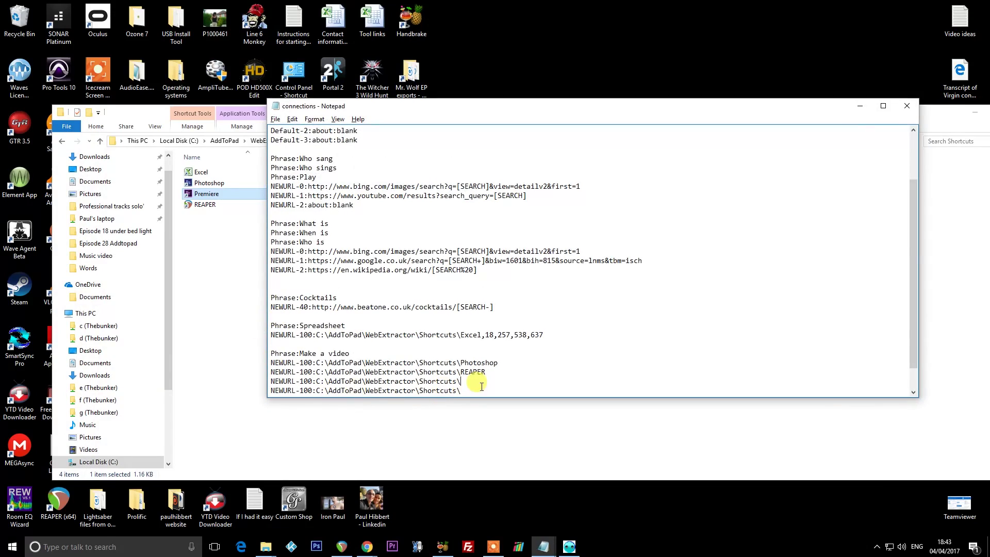
type("Premiere")
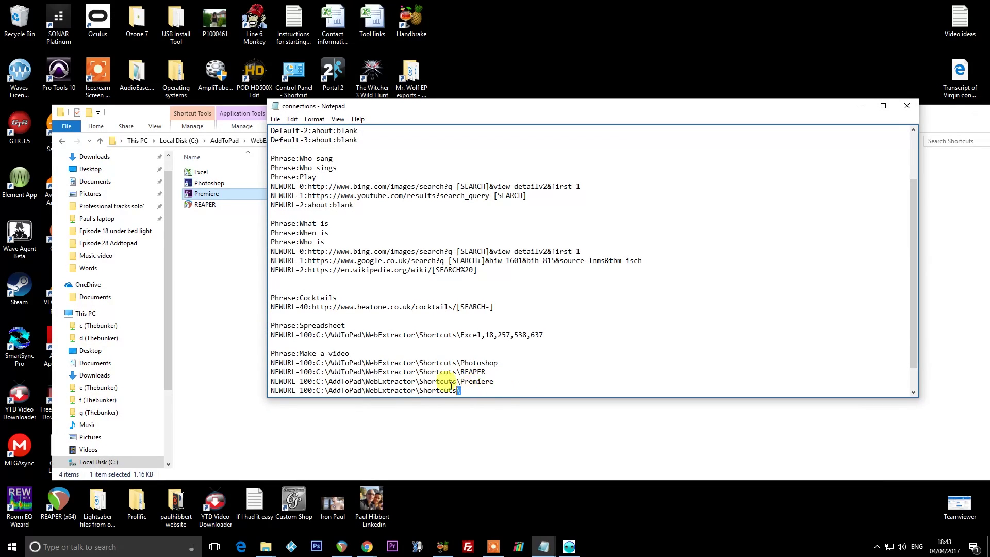
Delete the shortcuts path from the last line under "Phrase:Make a video", keeping only "NEWURL-100:"
left_click_drag(461, 390, 261, 390)
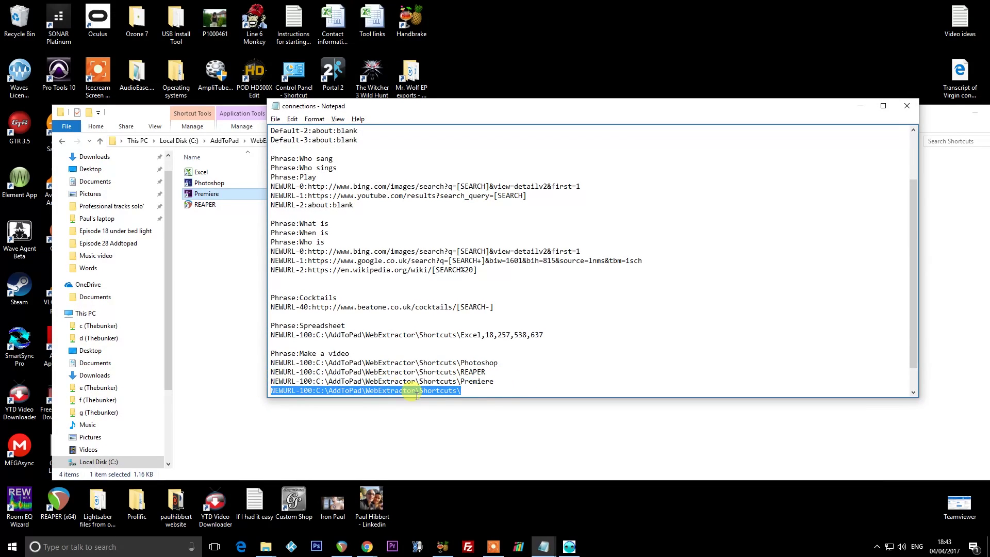
left_click(321, 382)
left_click_drag(320, 381, 461, 365)
scroll(316, 390, "down", 1)
key("BackSpace")
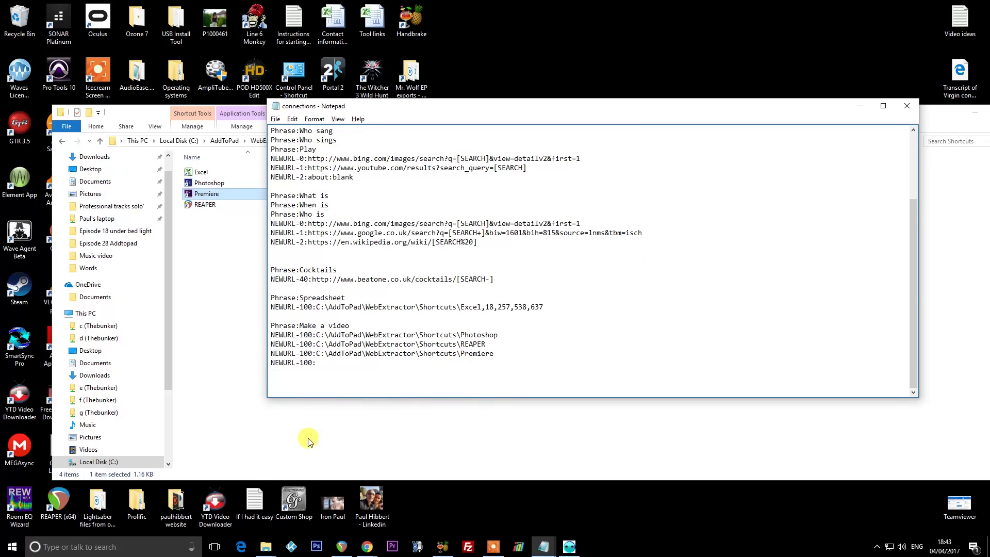
Open a new File Explorer window, browse to G:\Reaper sessions\Automation channel and copy the folder's path
mouse_move(266, 547)
mouse_move(70, 508)
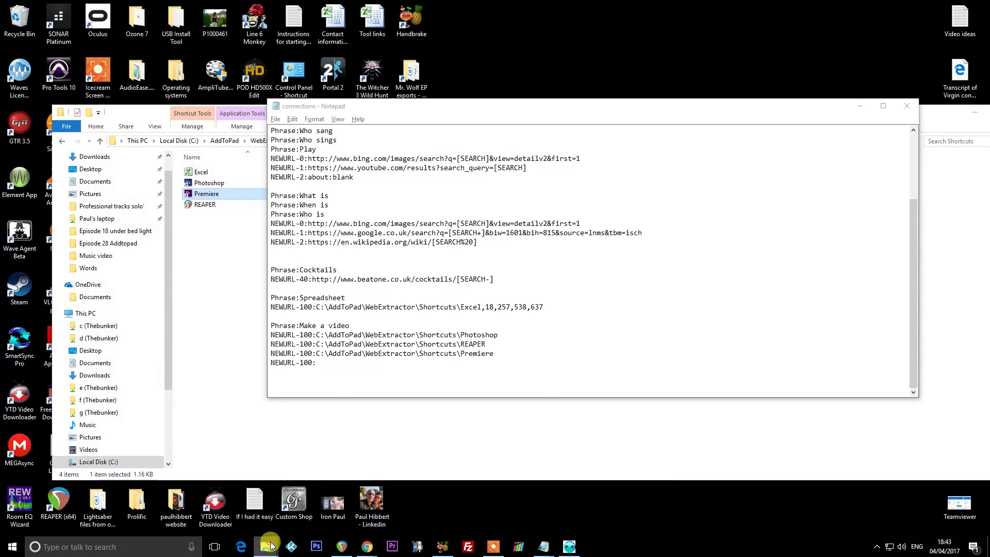
right_click(266, 547)
left_click(250, 493)
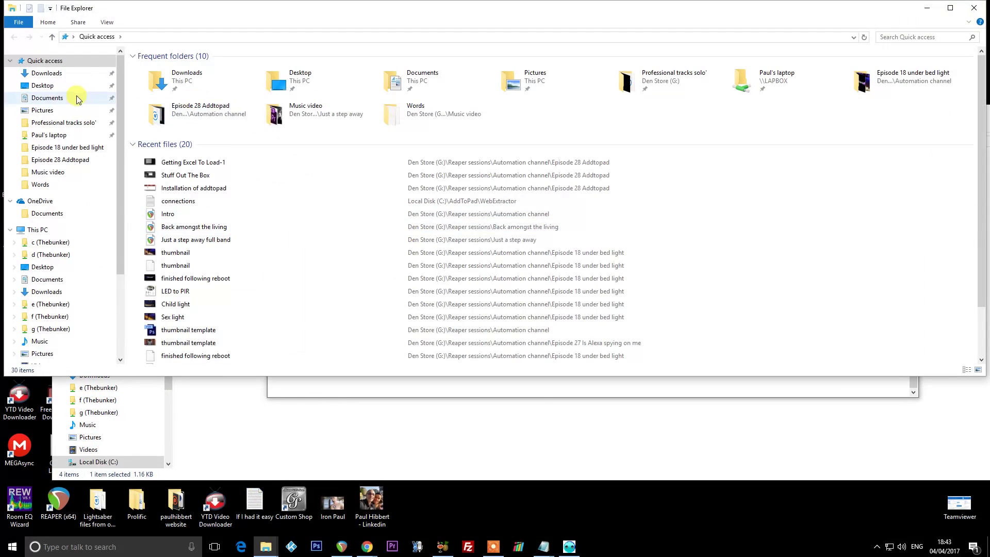
left_click(46, 234)
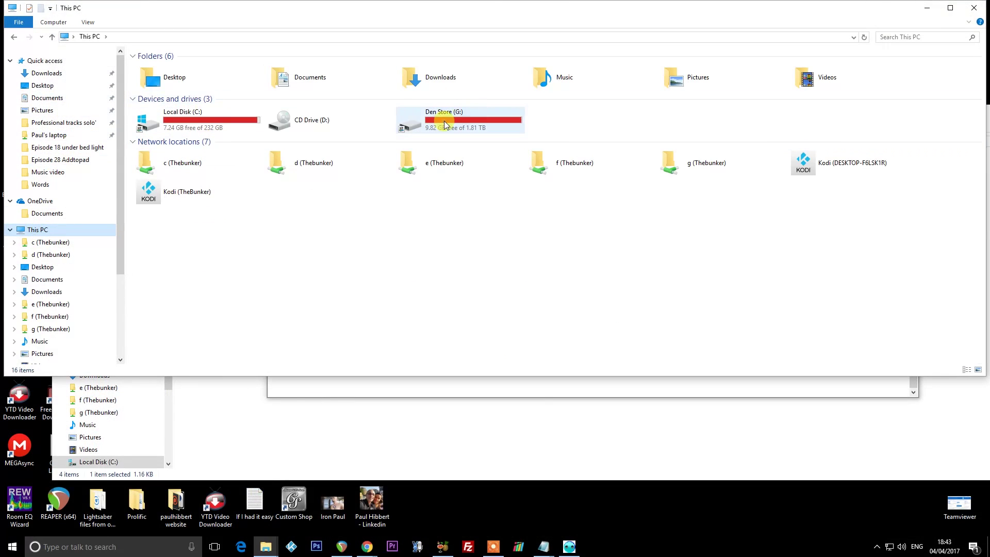
double_click(444, 121)
double_click(164, 328)
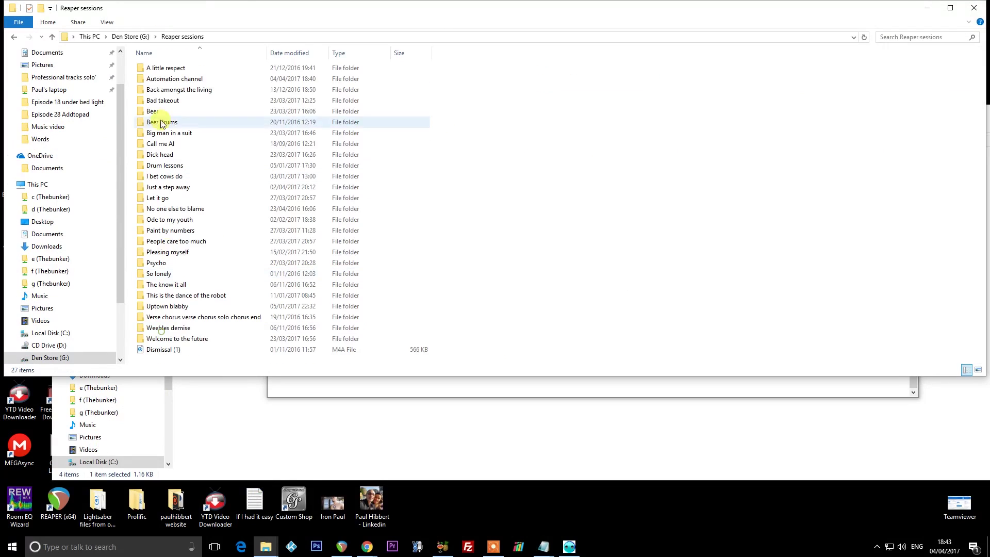
double_click(164, 78)
left_click(316, 36)
key("ctrl+c")
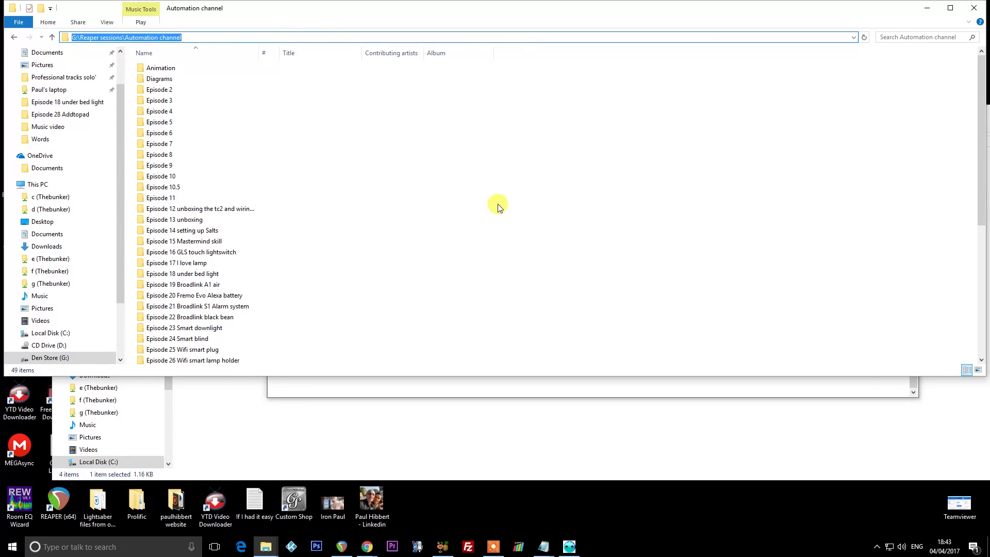
Paste the Automation channel folder path after the last "NEWURL-100:" in the connections file and save the file
key("alt+Tab")
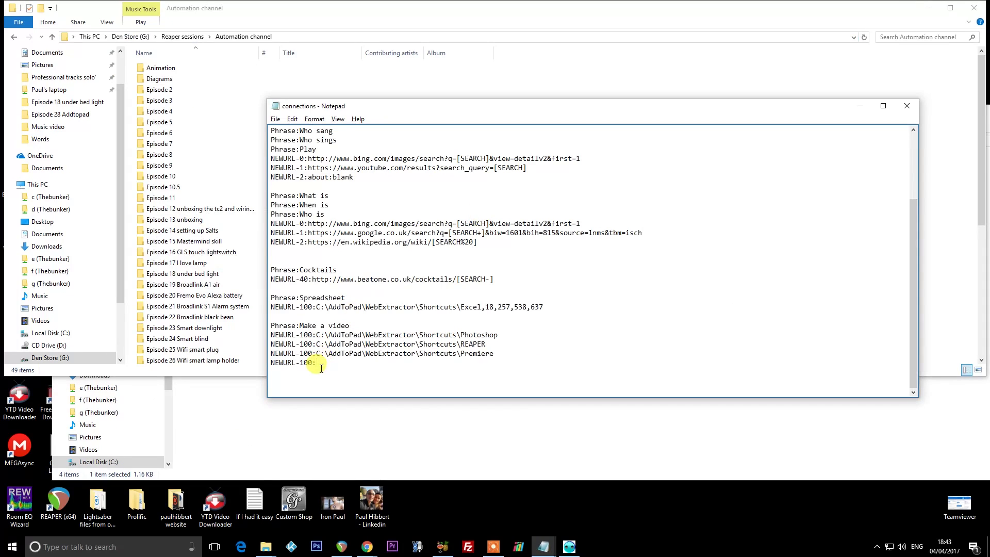
left_click(325, 362)
key("ctrl+v")
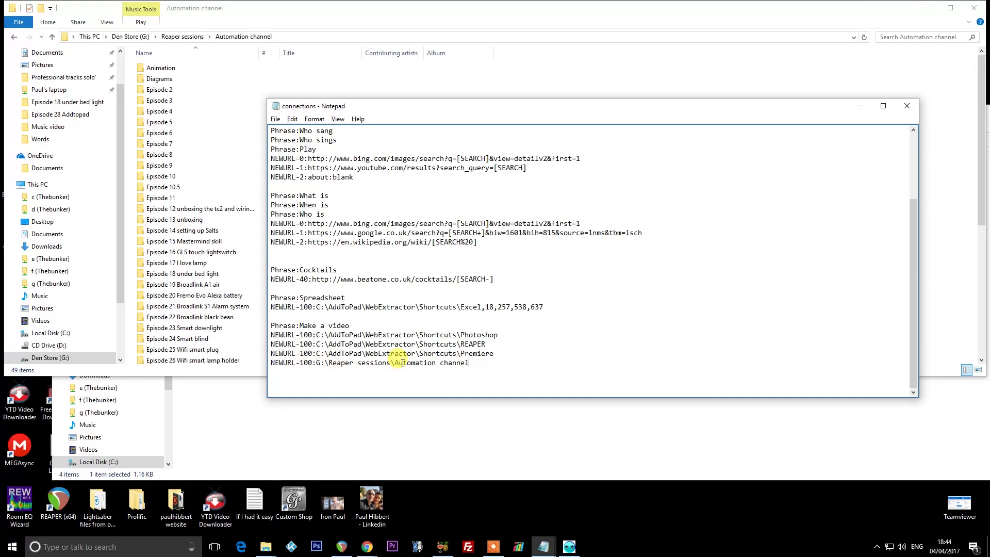
left_click(275, 120)
left_click(295, 156)
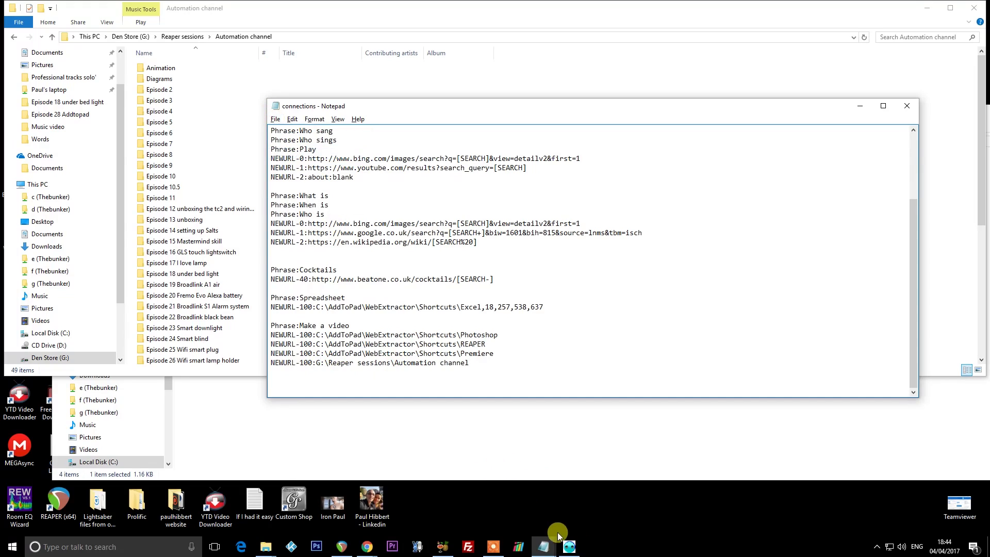
Switch to Web Extractor and refresh its phrases list
left_click(569, 547)
left_click(8, 17)
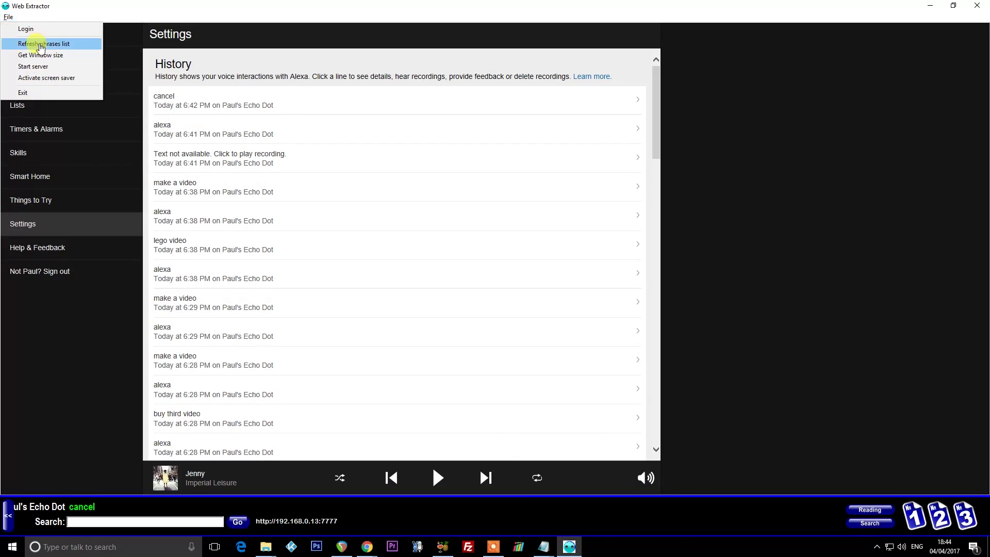
left_click(38, 42)
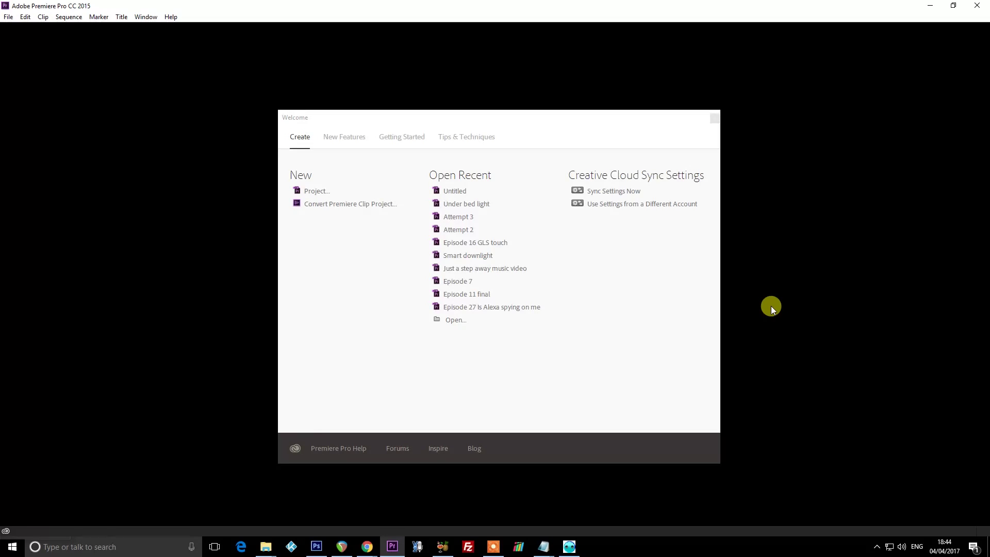
Close the "make a video" image results window in Web Extractor and review the phrase entries in the connections file
left_click(570, 547)
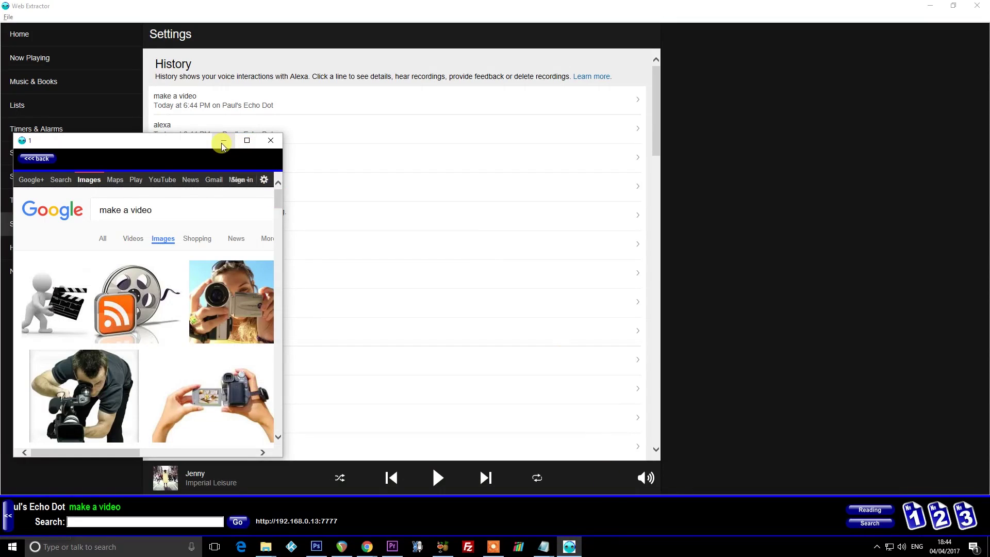
left_click(269, 142)
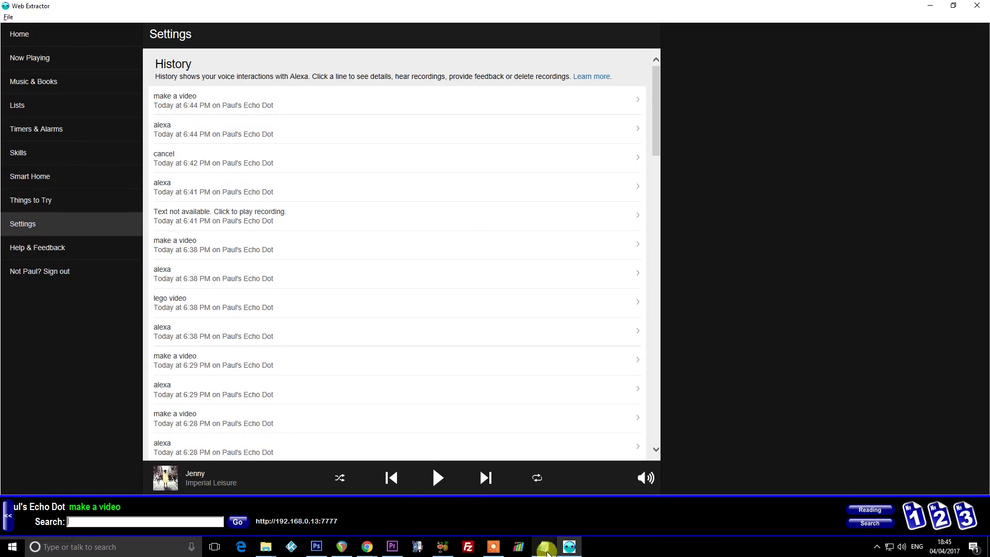
mouse_move(546, 552)
left_click(475, 507)
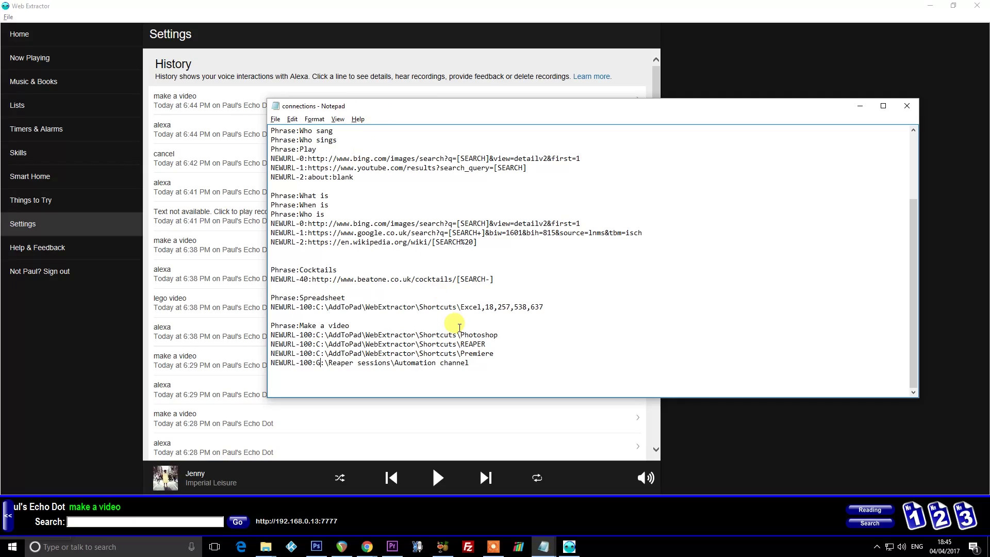
left_click(8, 16)
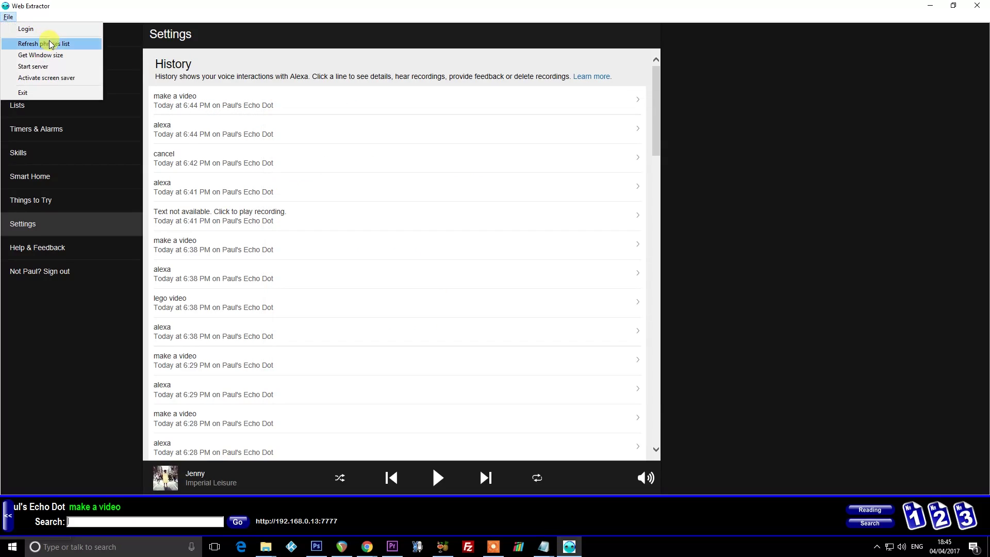
left_click(751, 225)
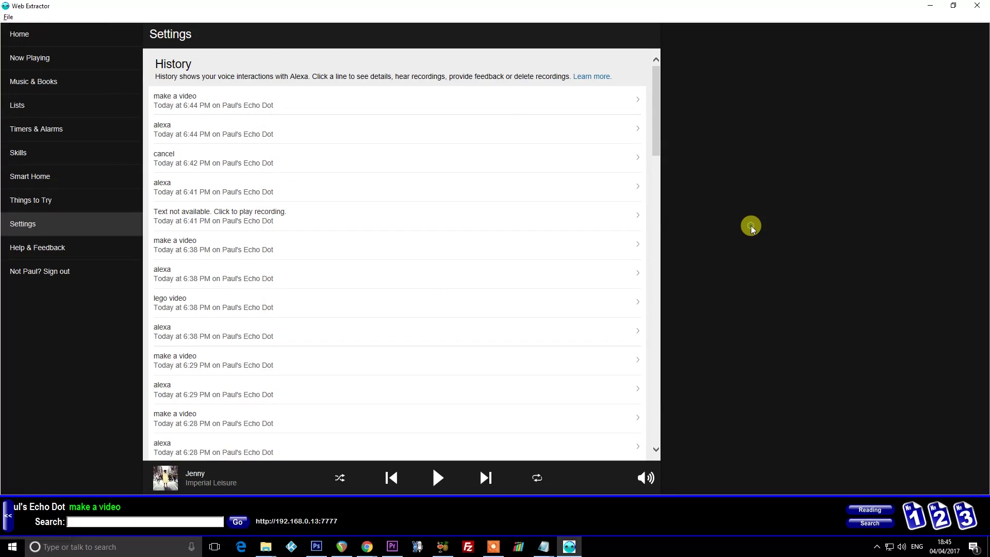